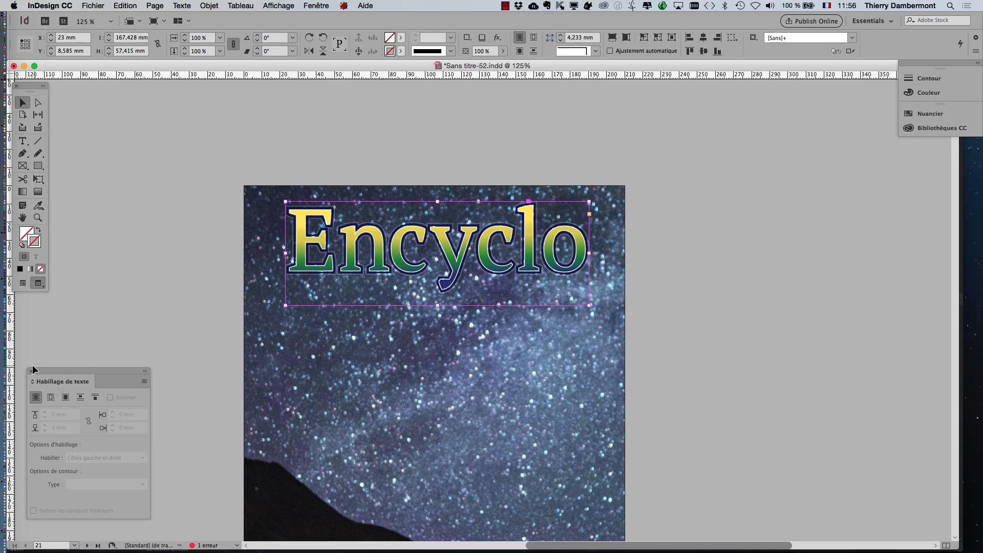
# - Close the Habillage de texte panel
pyautogui.click(33, 371)
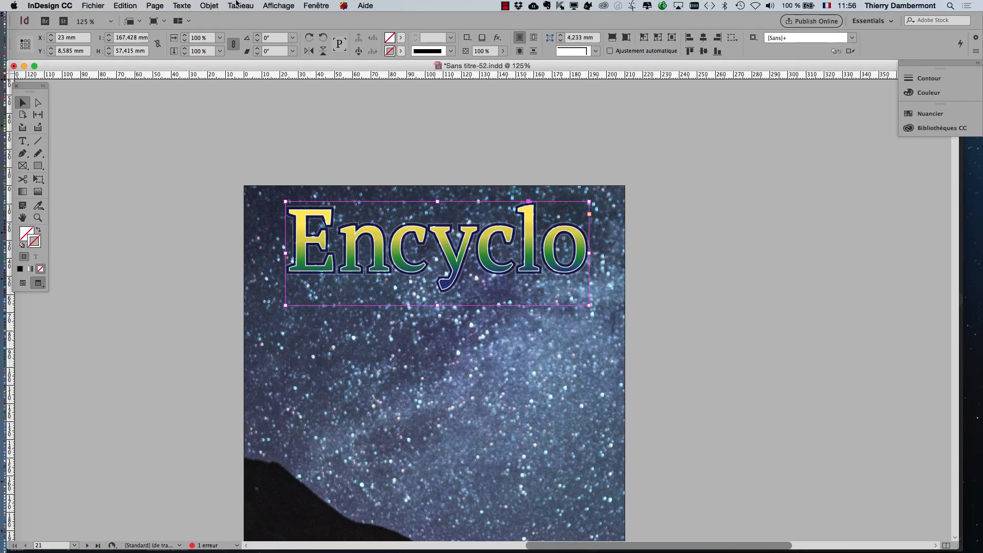
pyautogui.click(209, 5)
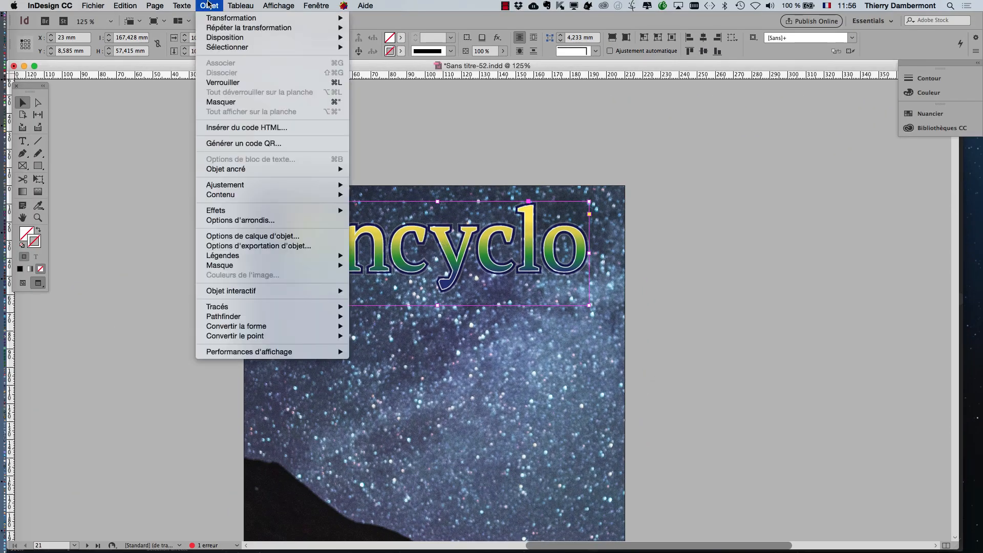
pyautogui.moveTo(231, 210)
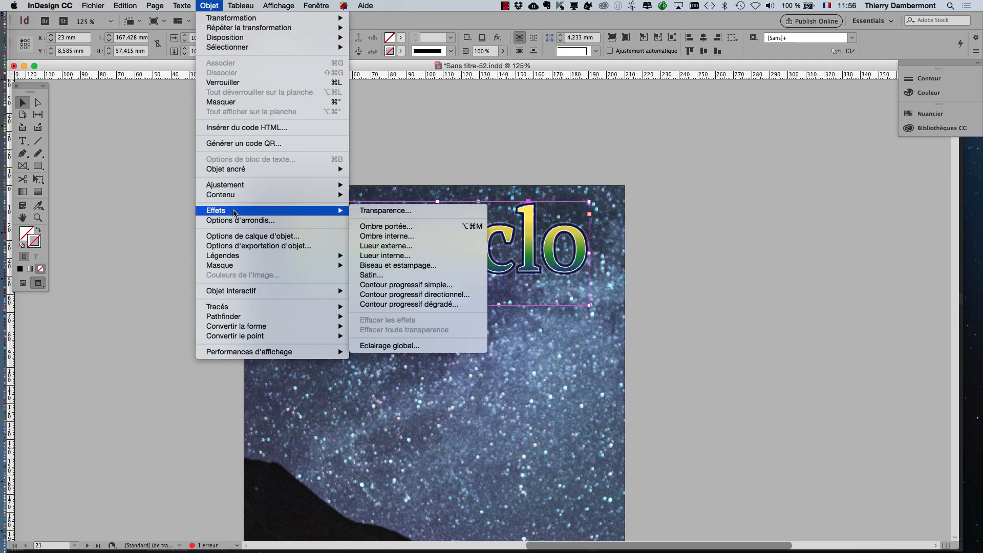
pyautogui.click(375, 211)
pyautogui.moveTo(368, 176); pyautogui.dragTo(625, 54)
pyautogui.press('BackSpace')
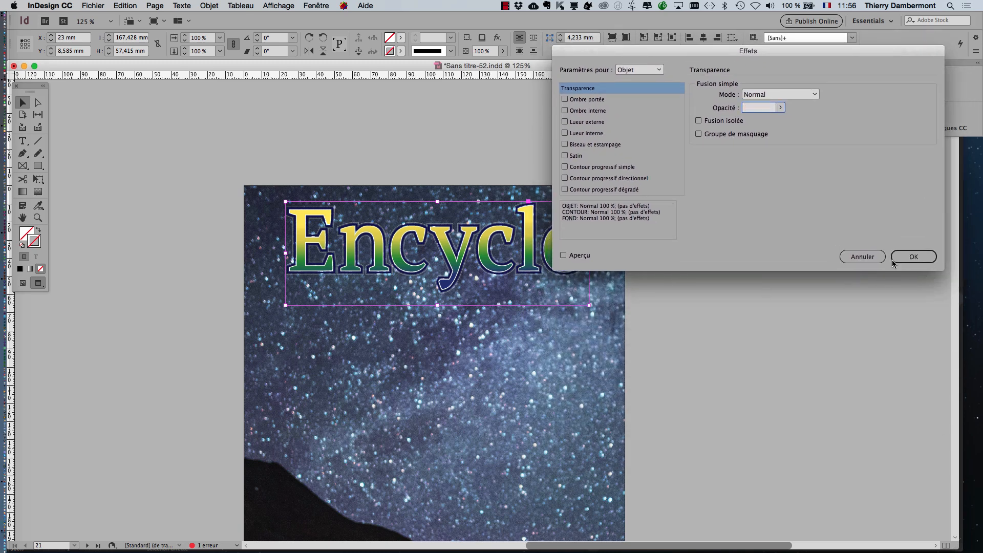
pyautogui.click(913, 257)
# - Open the Transparence effect settings for the Encyclo title, clear of the artwork, and enable the preview
pyautogui.scroll(-3, 358, 307)
pyautogui.hscroll(4, 358, 307)
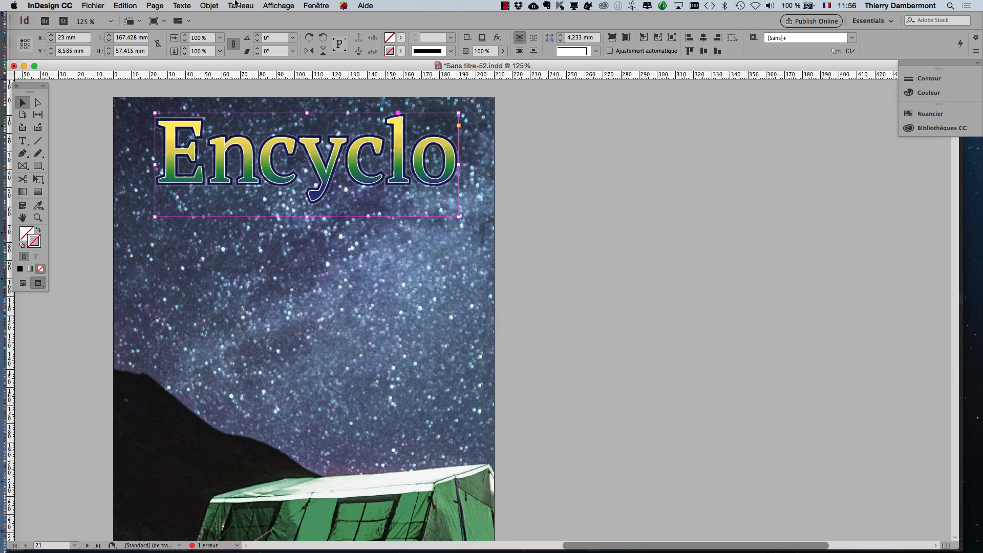
pyautogui.click(210, 6)
pyautogui.moveTo(283, 213)
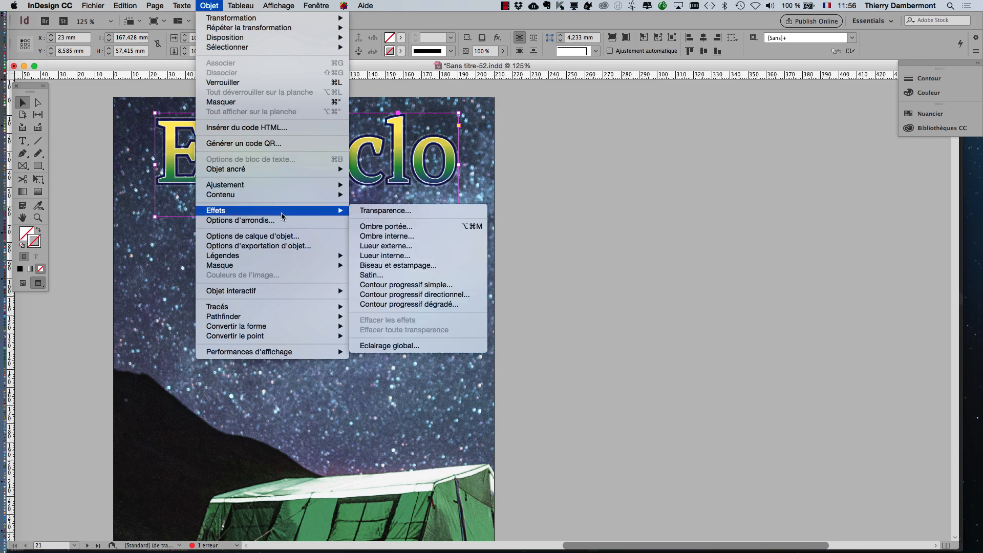
pyautogui.click(366, 214)
pyautogui.moveTo(604, 55); pyautogui.dragTo(560, 112)
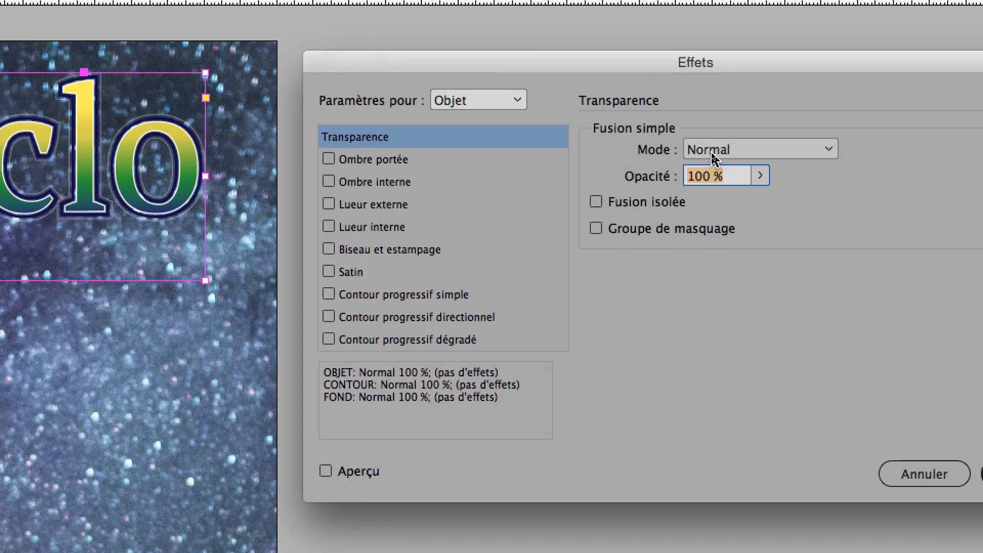
pyautogui.click(713, 159)
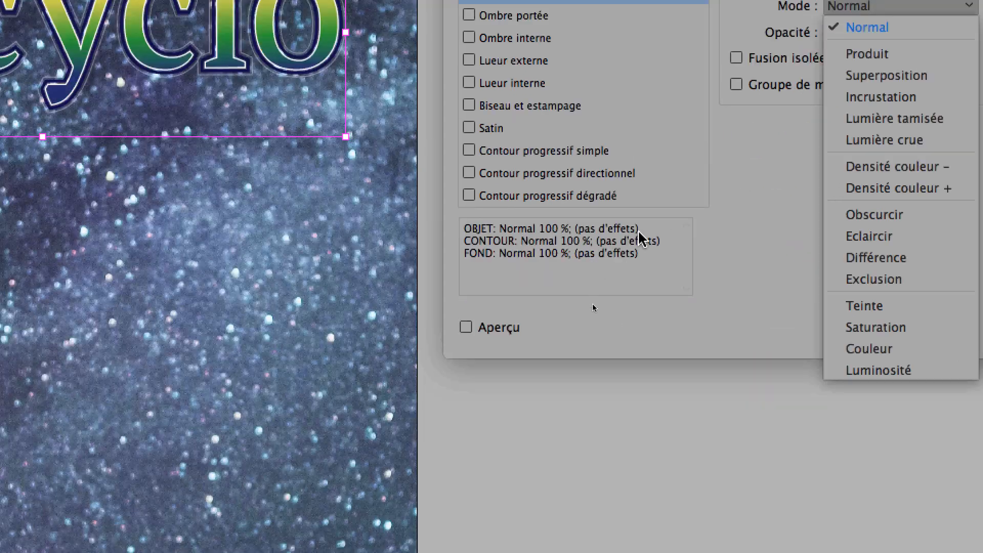
pyautogui.click(593, 306)
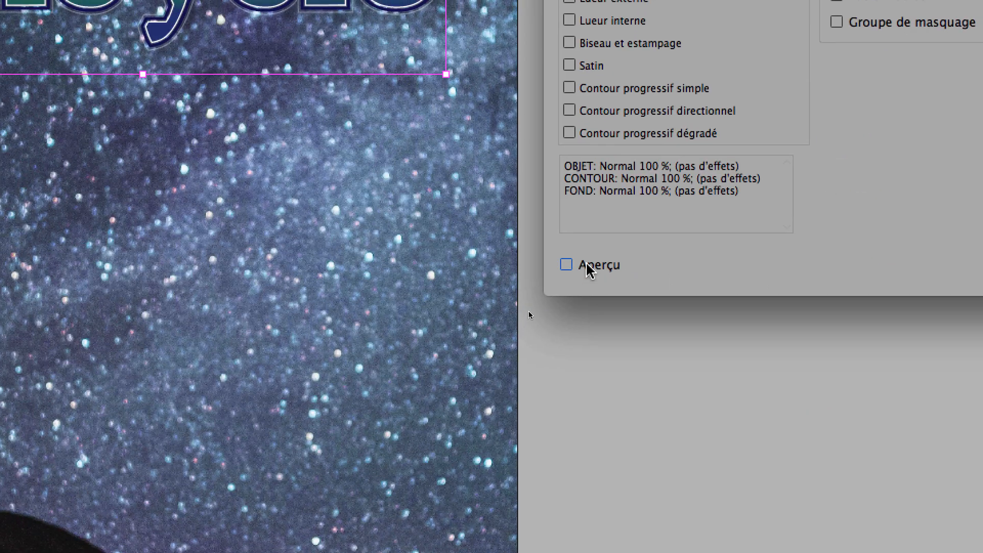
pyautogui.click(490, 327)
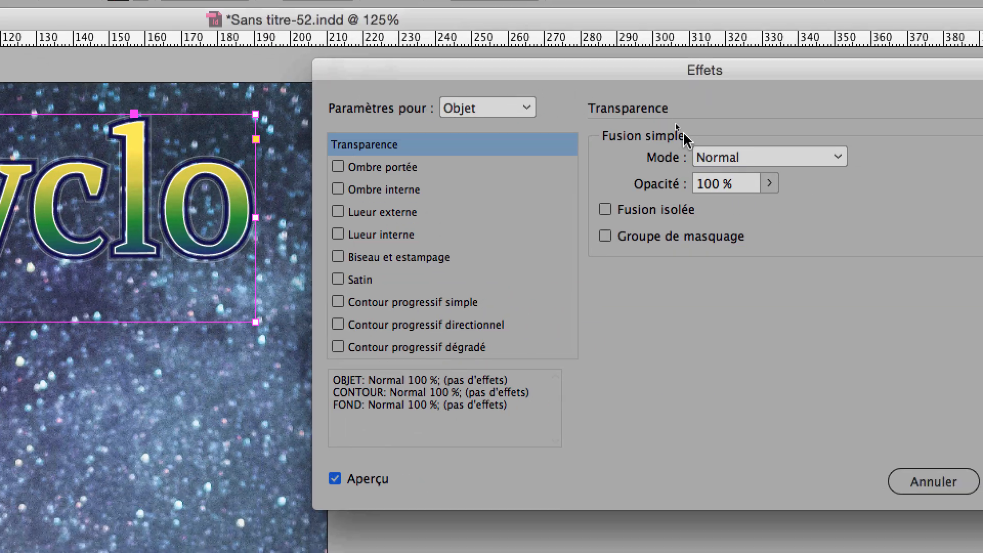
# - Try the blending modes Superposition, Incrustation and Lumière tamisée on the Encyclo title
pyautogui.click(828, 191)
pyautogui.click(689, 147)
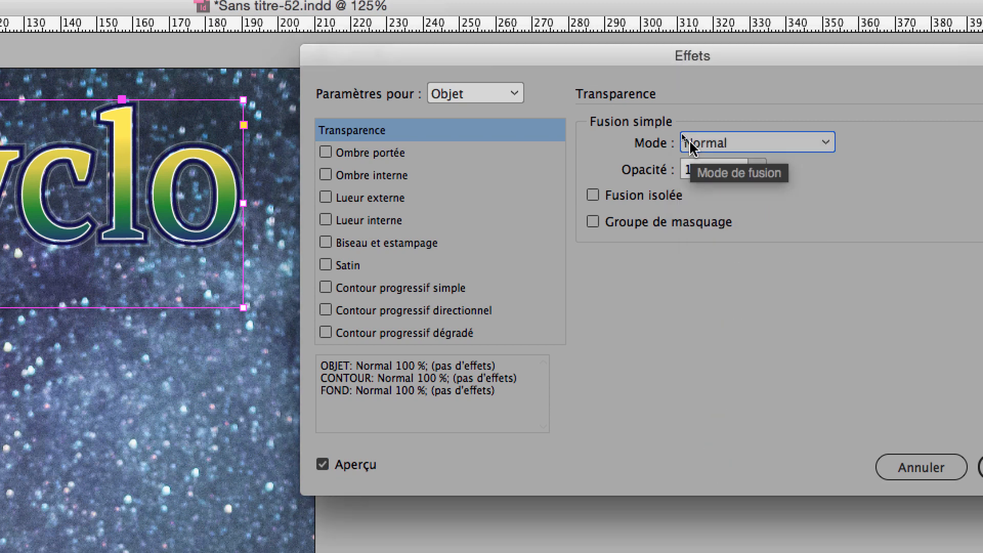
pyautogui.click(690, 147)
pyautogui.click(692, 208)
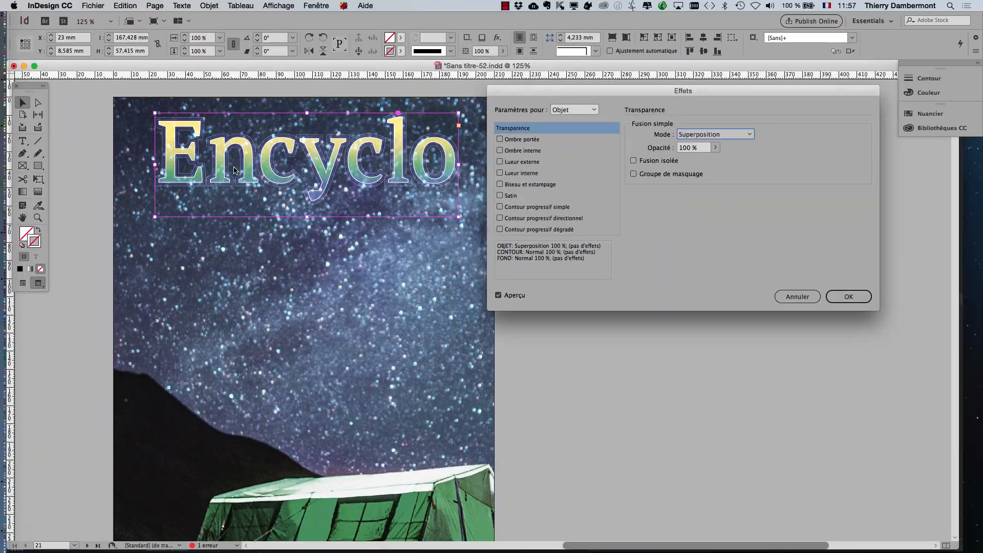
pyautogui.moveTo(507, 87); pyautogui.dragTo(513, 105)
pyautogui.click(696, 154)
pyautogui.click(710, 198)
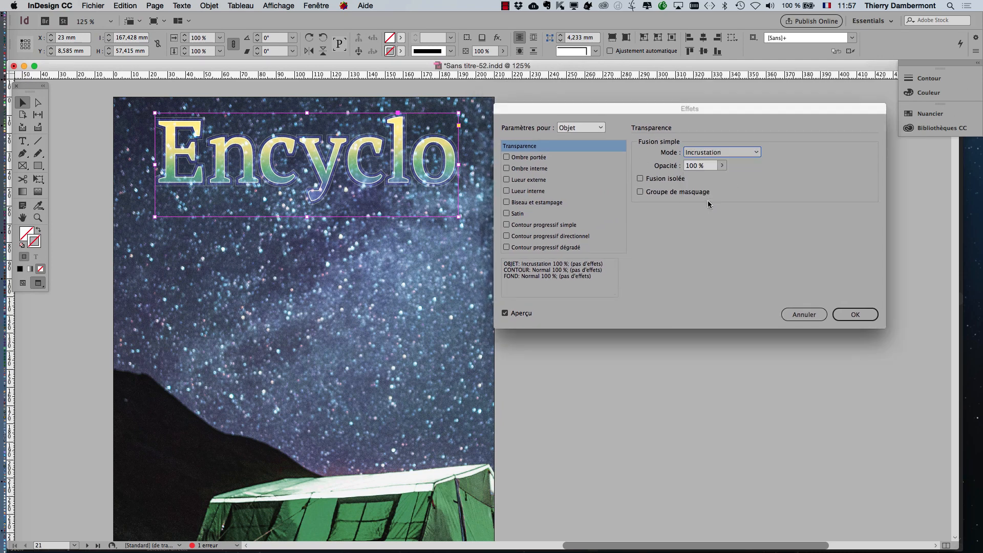
pyautogui.click(696, 152)
pyautogui.click(712, 209)
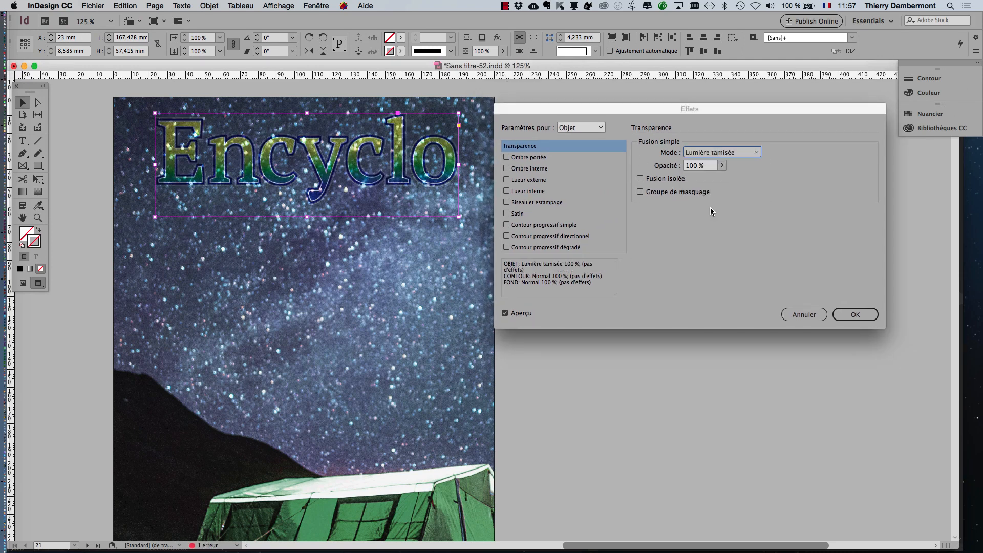
# - Apply the Lumière crue blending mode to the Encyclo title and deselect it
pyautogui.click(702, 152)
pyautogui.click(714, 219)
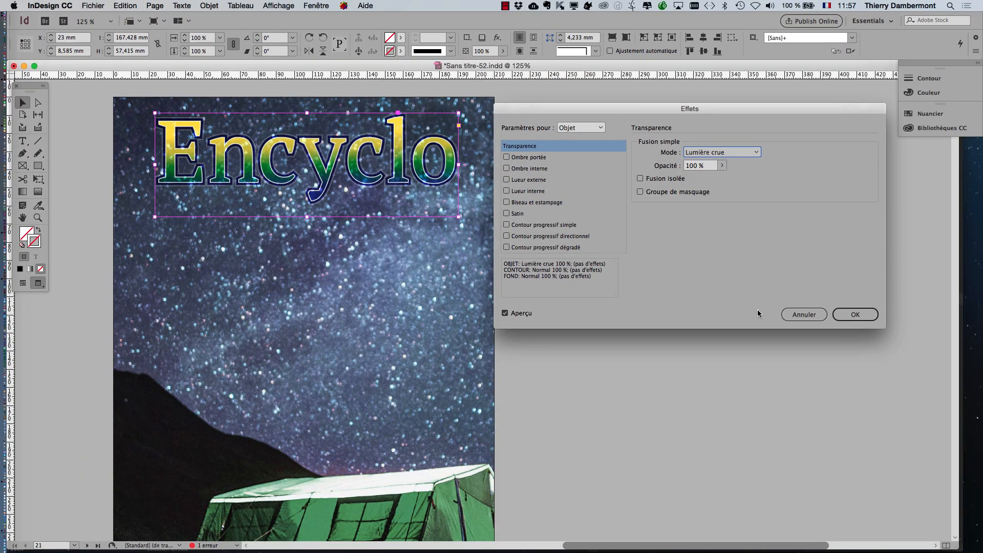
pyautogui.click(855, 314)
pyautogui.click(600, 313)
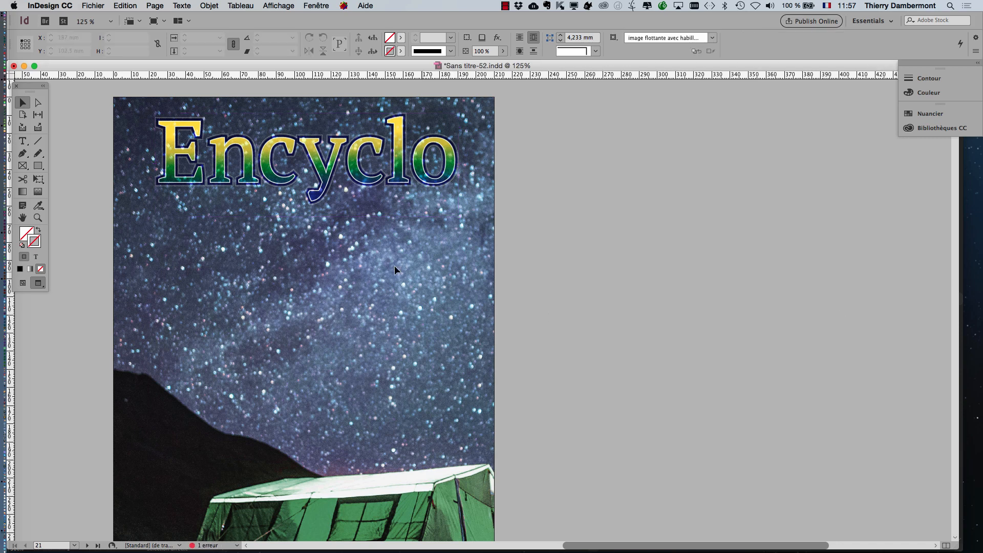
pyautogui.moveTo(327, 260); pyautogui.dragTo(486, 315)
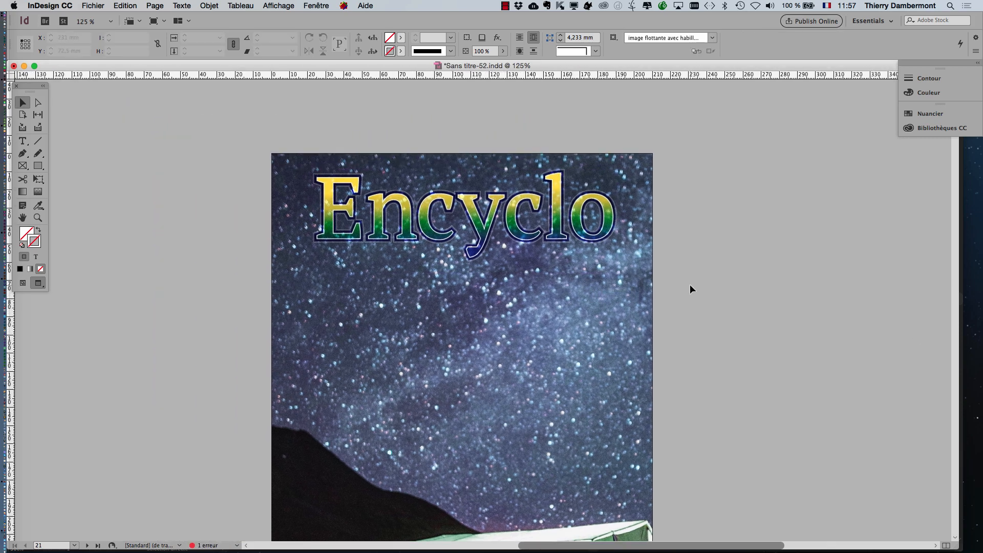
# - Switch to Illustrator and fill the Encyclo text with the dark-to-light green gradient from the Fruits et légumes library
pyautogui.press('super+Tab')
pyautogui.press('super+Tab')
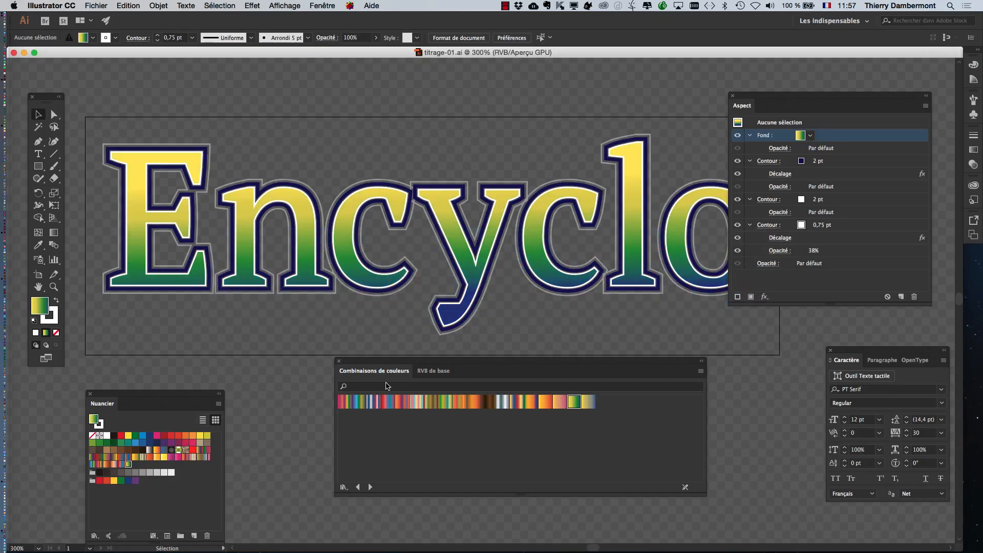
pyautogui.press('super+a')
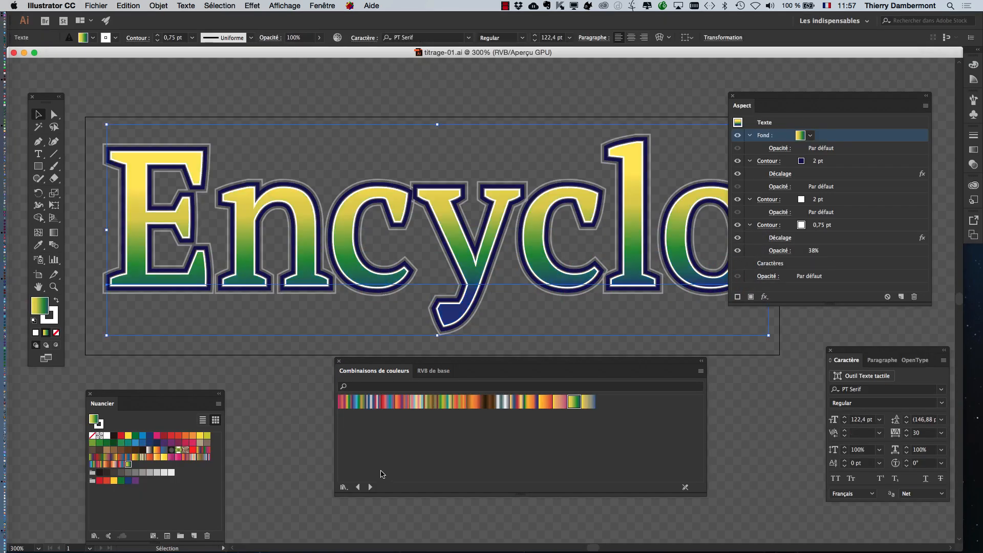
pyautogui.click(370, 487)
pyautogui.click(371, 487)
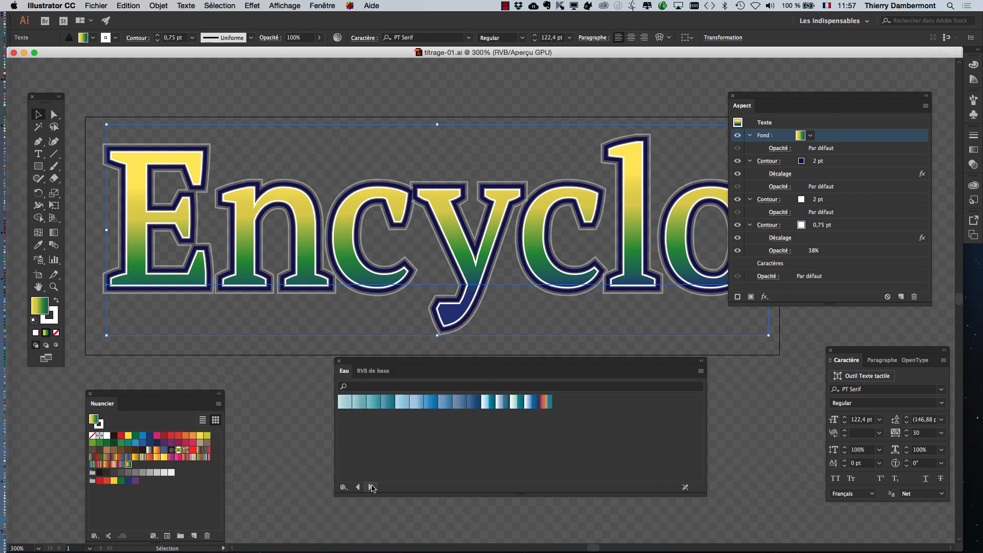
pyautogui.click(371, 487)
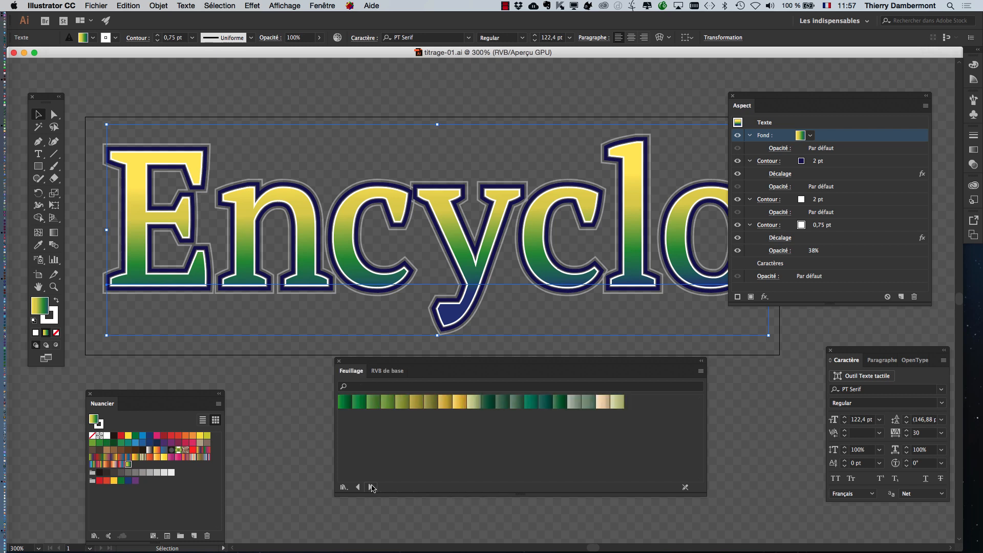
pyautogui.click(371, 487)
pyautogui.click(370, 487)
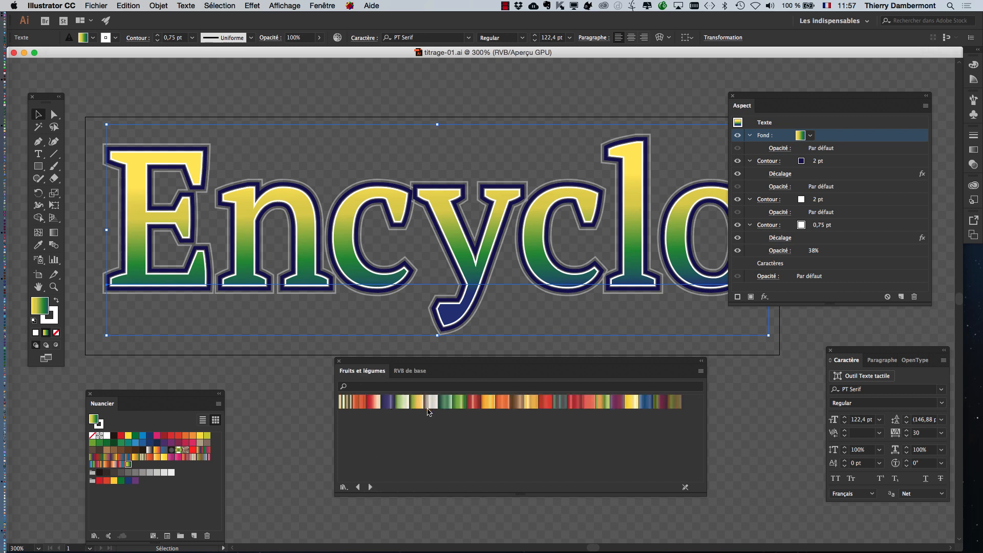
pyautogui.click(445, 402)
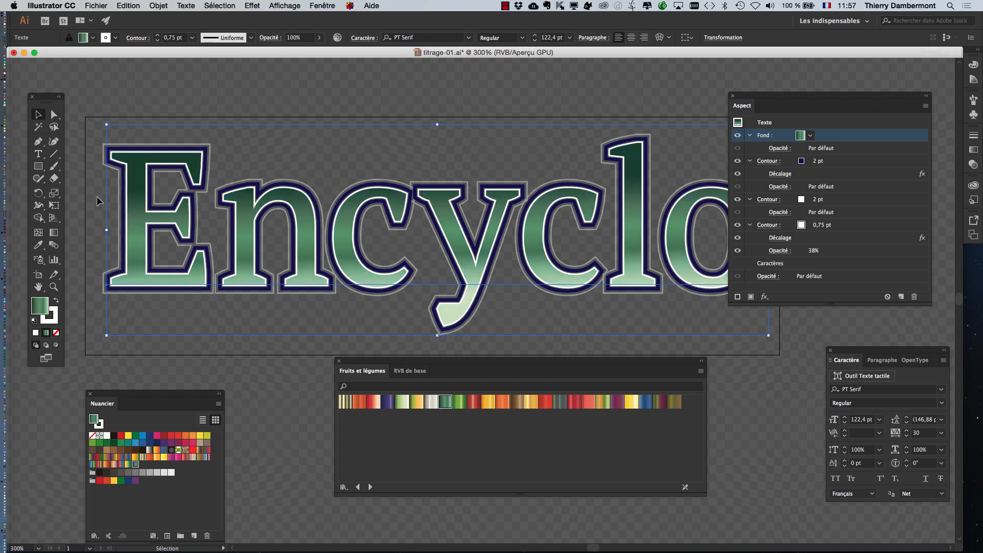
# - Redraw the text's gradient slightly slanted from above the letter y down to its tail, deselect, and save titrage-01.ai
pyautogui.click(53, 233)
pyautogui.moveTo(470, 148); pyautogui.dragTo(491, 304)
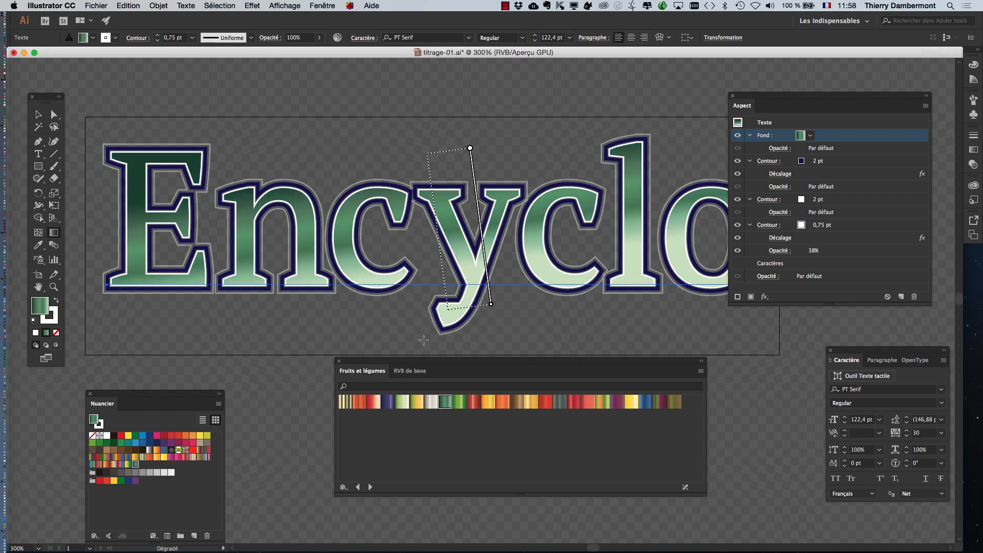
pyautogui.moveTo(2, 77)
pyautogui.click(38, 114)
pyautogui.click(108, 109)
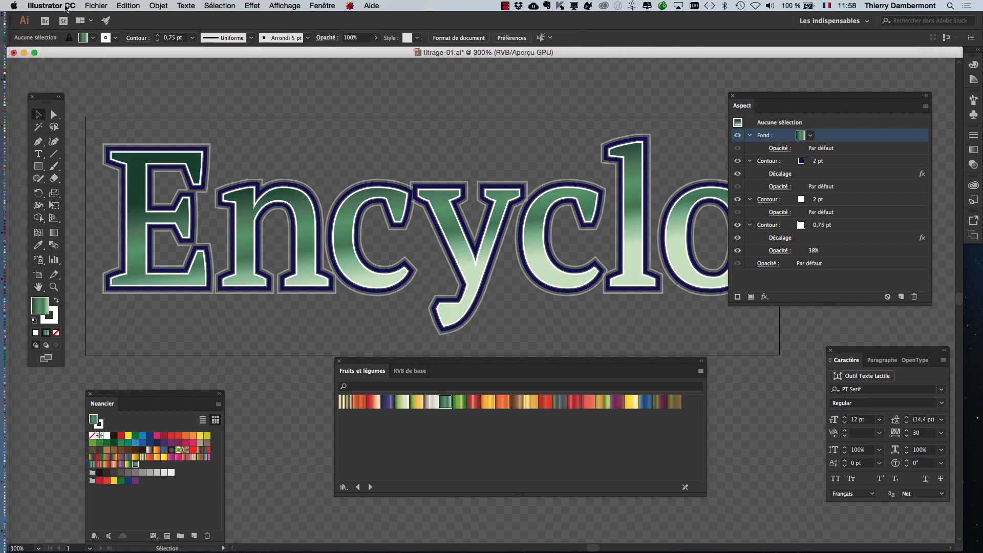
pyautogui.click(96, 6)
# - Switch back to InDesign, update the modified titrage-01.ai link of the title, and close the Liens panel
pyautogui.press('super+Tab')
pyautogui.click(318, 294)
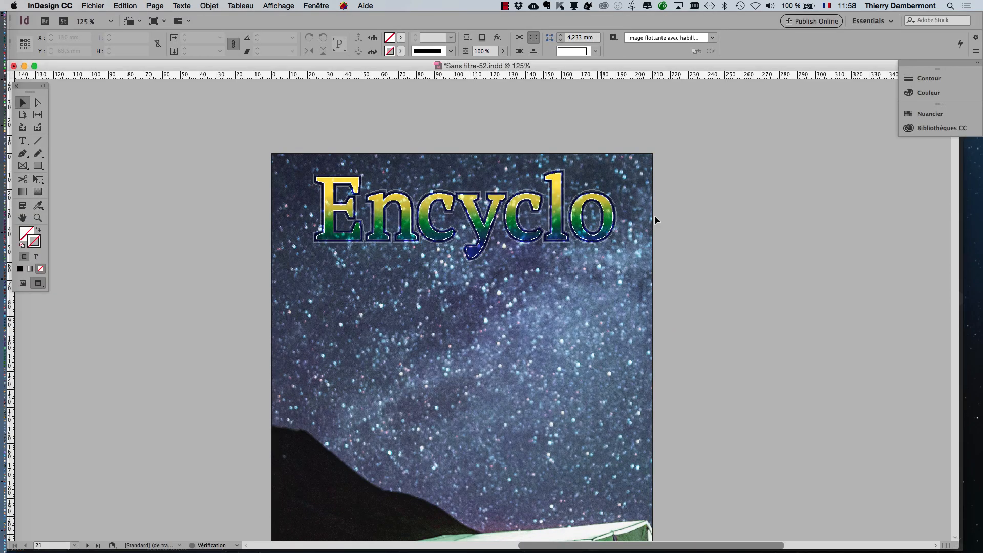
pyautogui.click(510, 205)
pyautogui.click(316, 5)
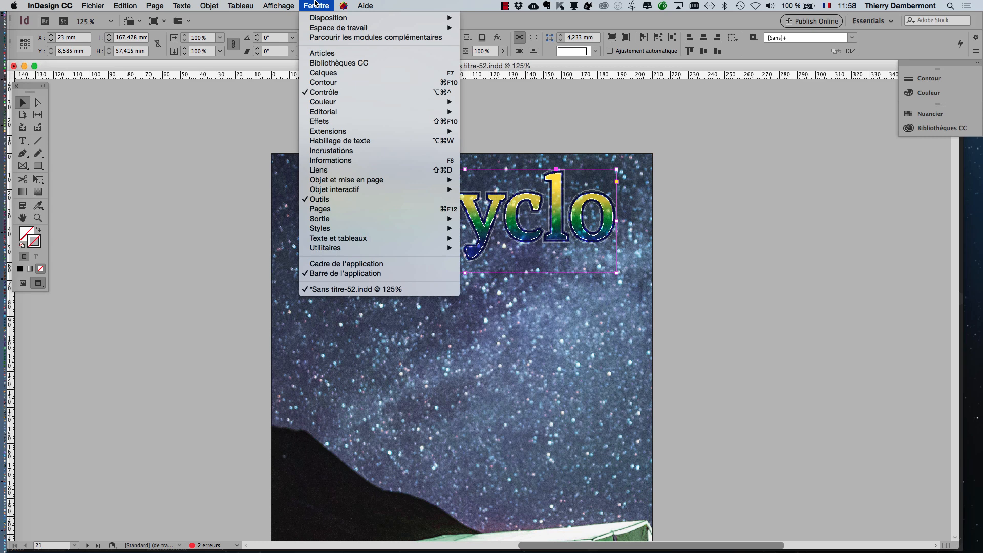
pyautogui.click(338, 170)
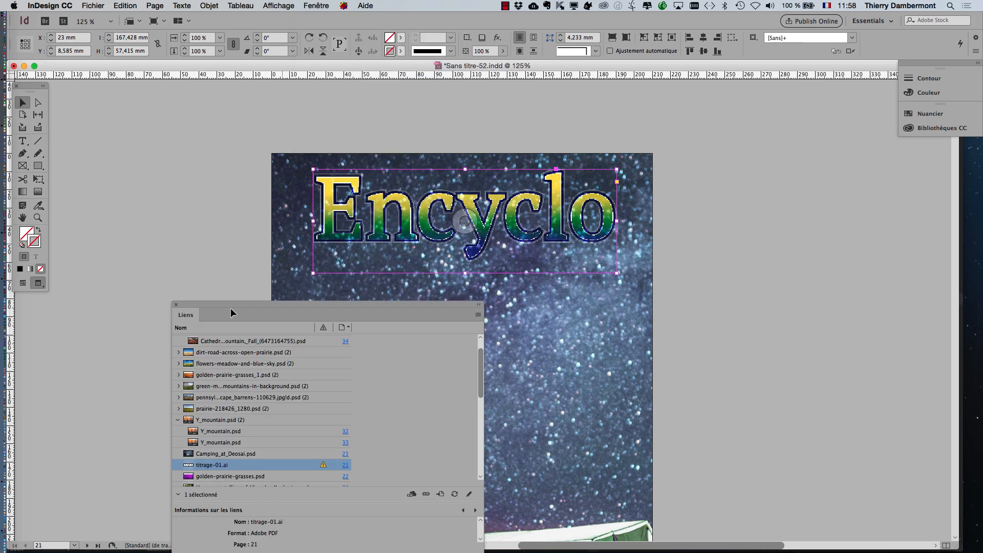
pyautogui.moveTo(394, 308); pyautogui.dragTo(267, 156)
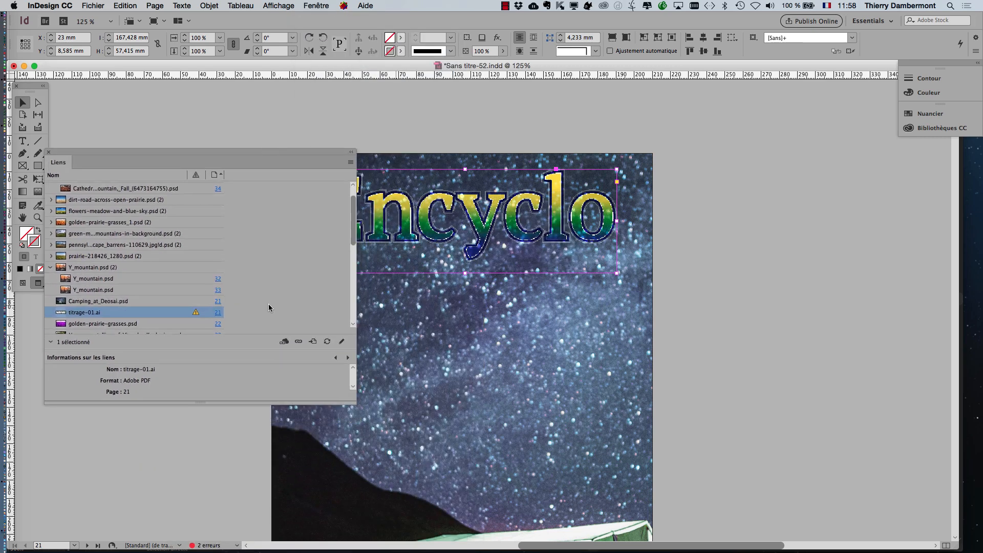
pyautogui.click(326, 341)
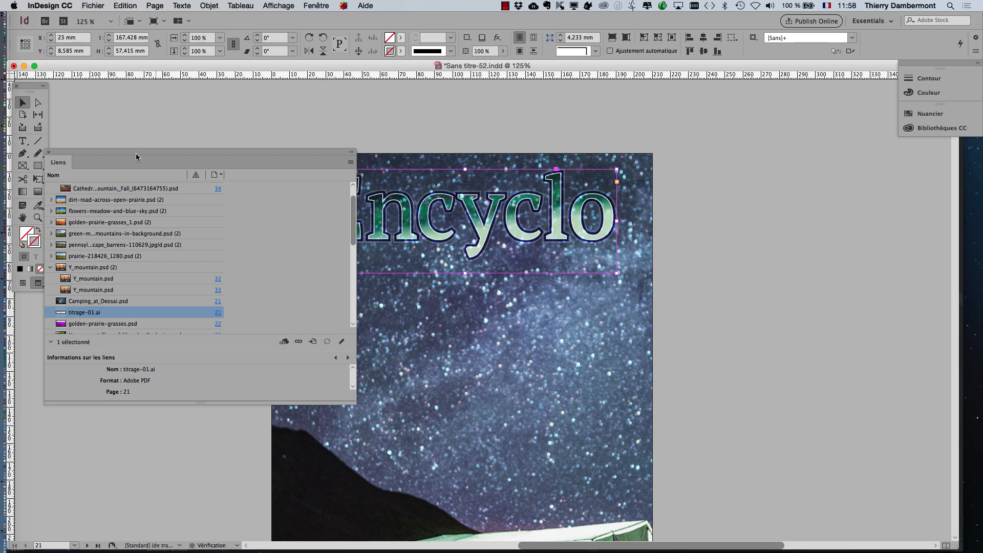
pyautogui.moveTo(98, 149); pyautogui.dragTo(707, 248)
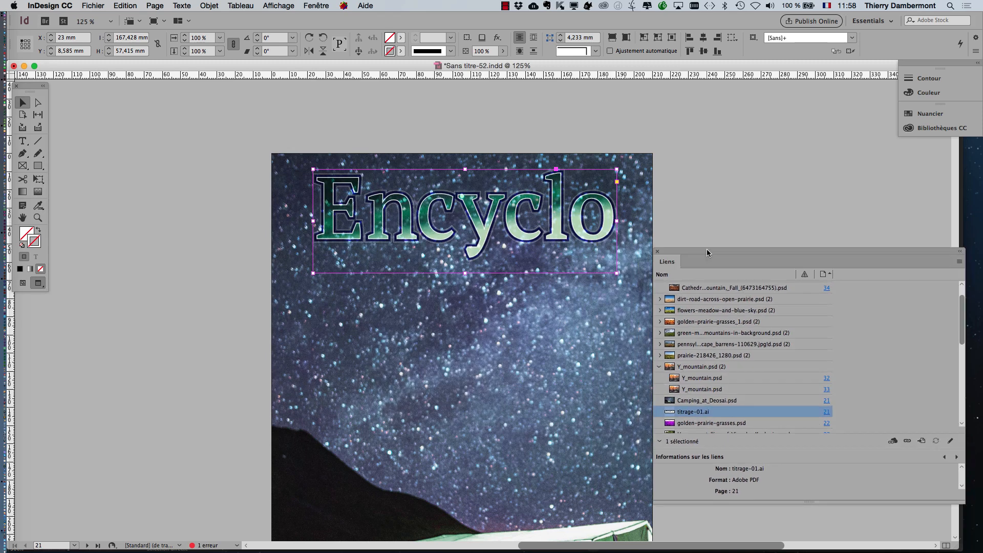
pyautogui.click(659, 252)
pyautogui.scroll(1, 433, 232)
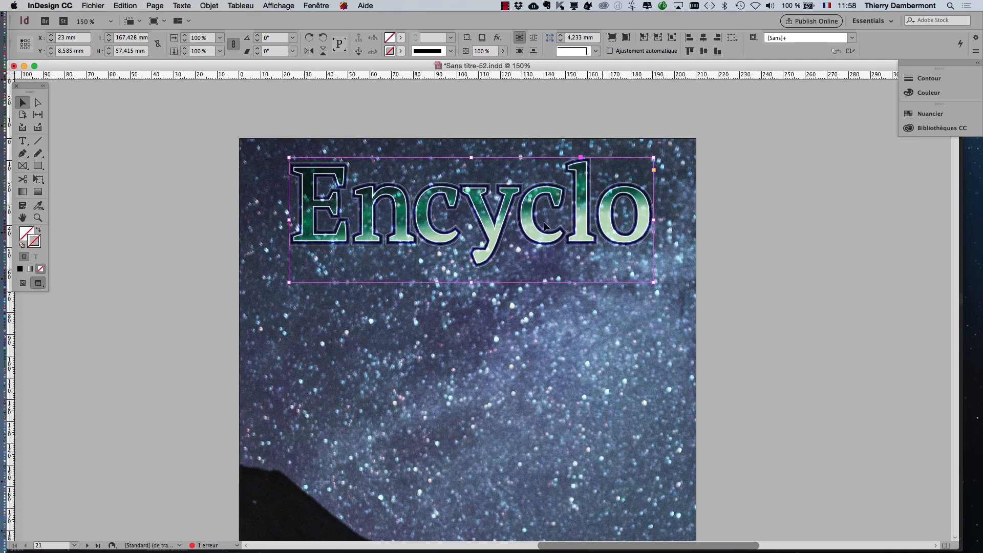
# - Switch to Illustrator, change the Encyclo title's font to Savoye LET Plain:1.0, and deselect it
pyautogui.press('super+Tab')
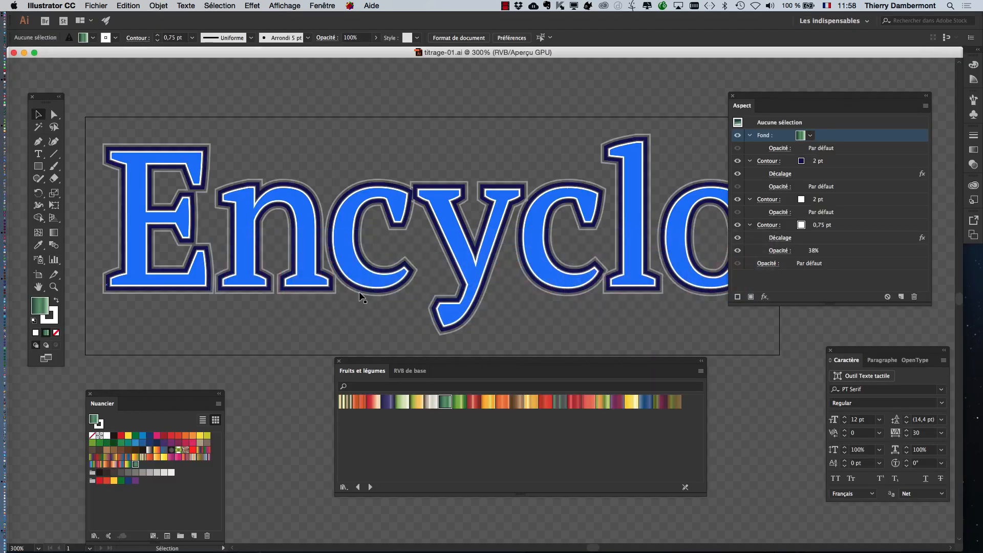
pyautogui.click(360, 294)
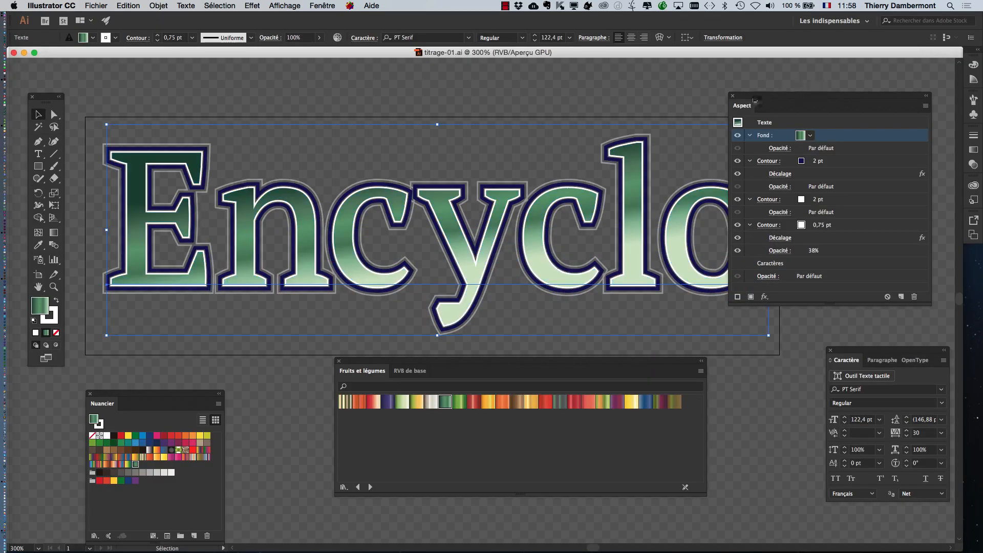
pyautogui.moveTo(755, 100); pyautogui.dragTo(818, 90)
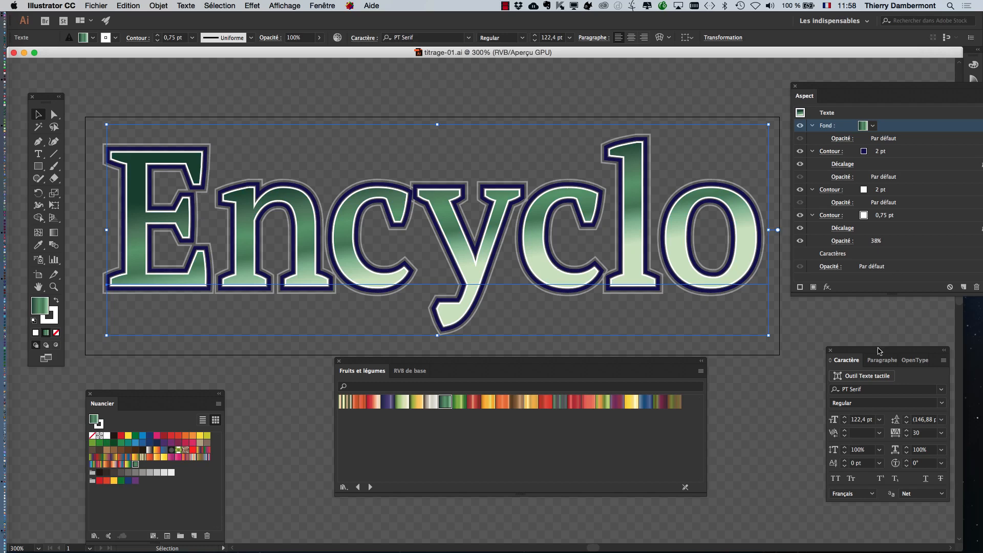
pyautogui.moveTo(873, 353); pyautogui.dragTo(669, 186)
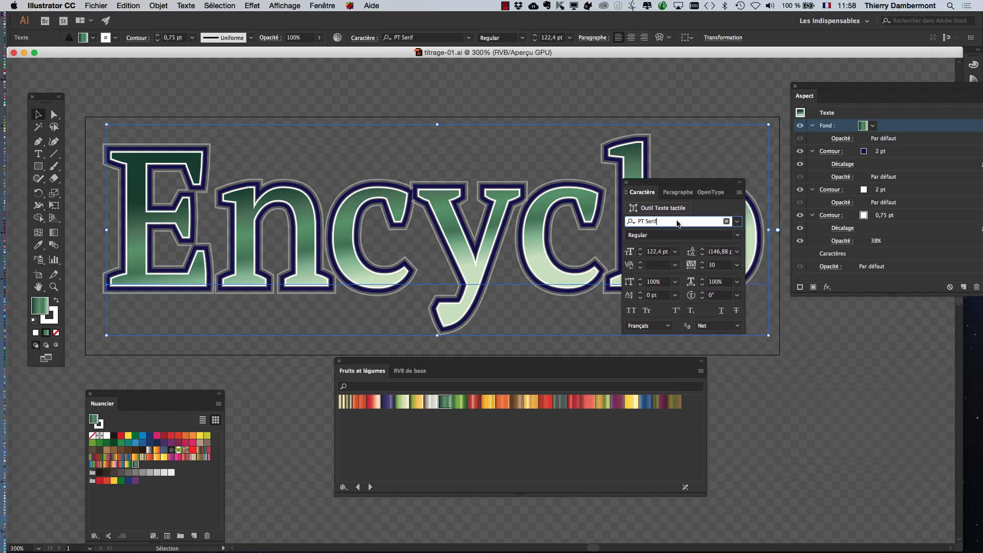
pyautogui.press('Down')
pyautogui.press('Down')
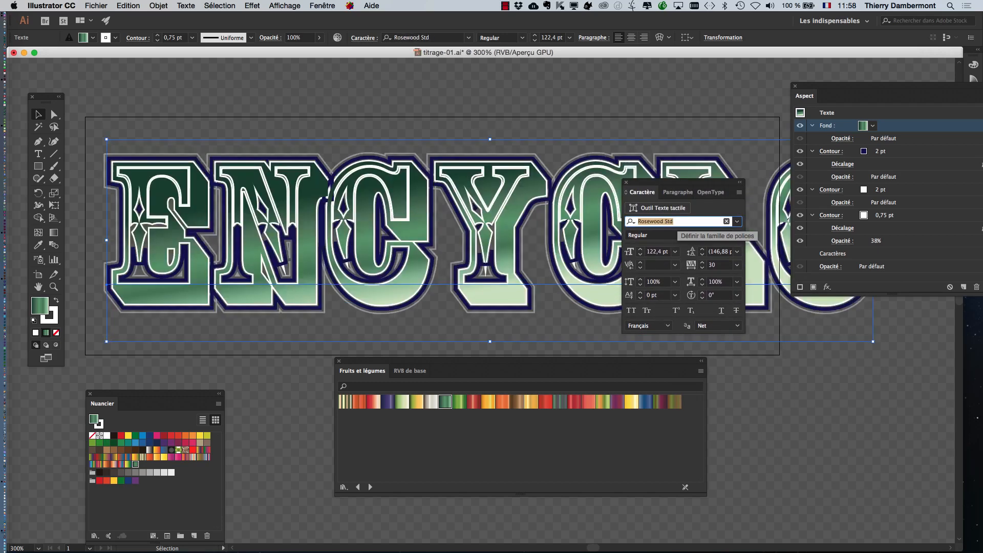
pyautogui.press('Down')
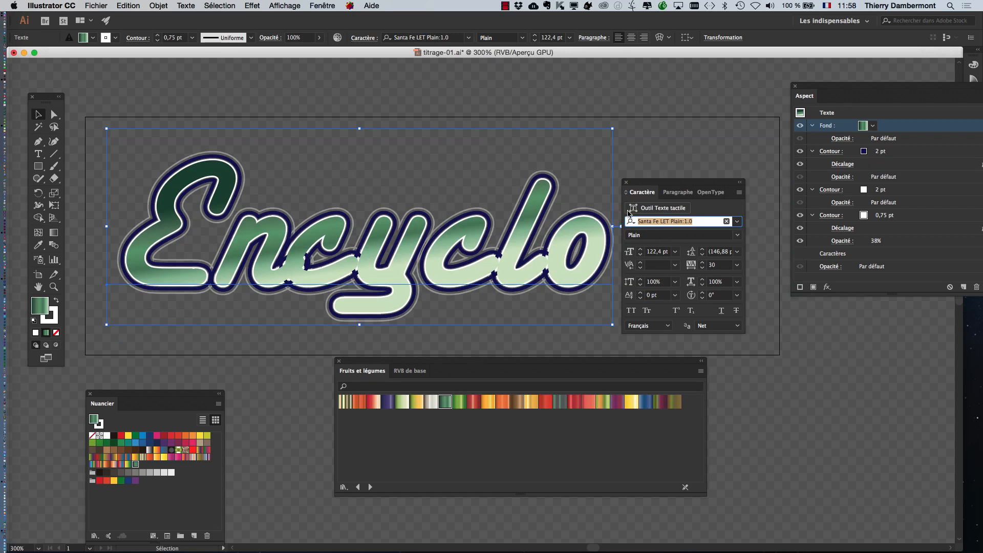
pyautogui.press('super+minus')
pyautogui.moveTo(652, 184); pyautogui.dragTo(776, 327)
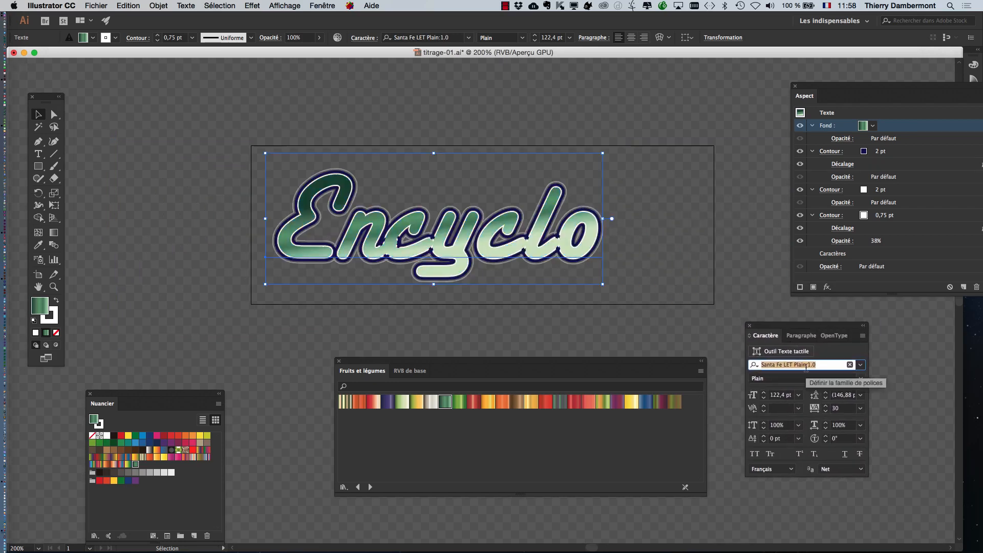
pyautogui.press('Down')
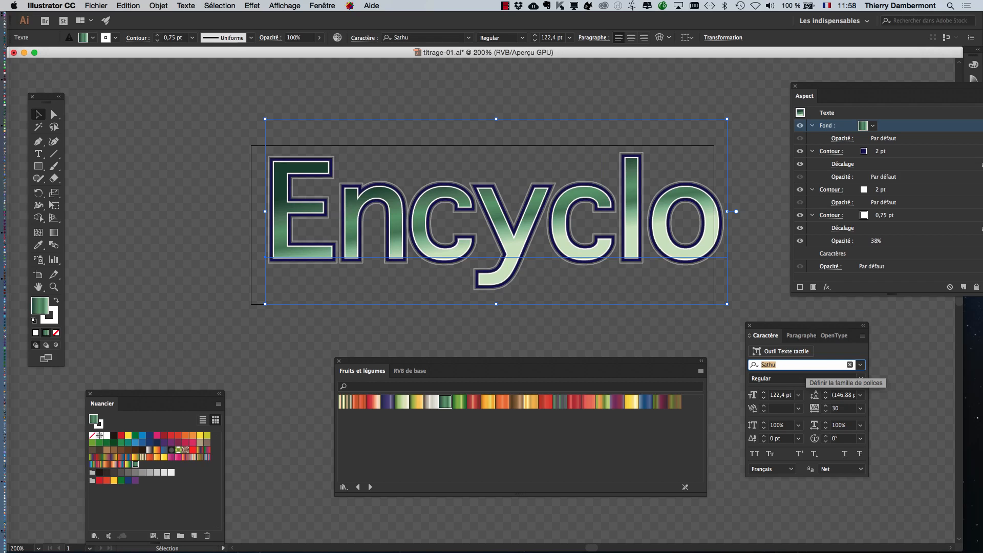
pyautogui.press('Down')
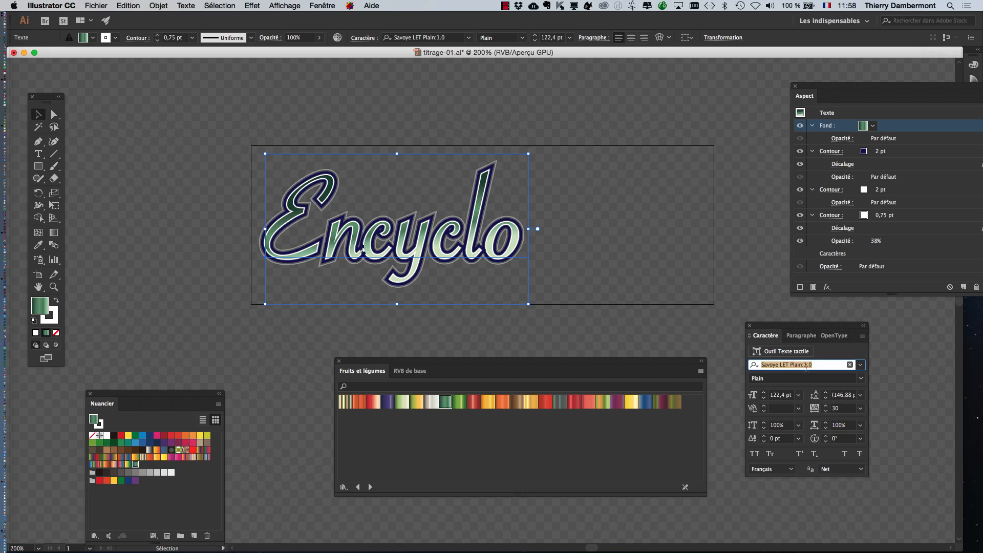
pyautogui.click(703, 339)
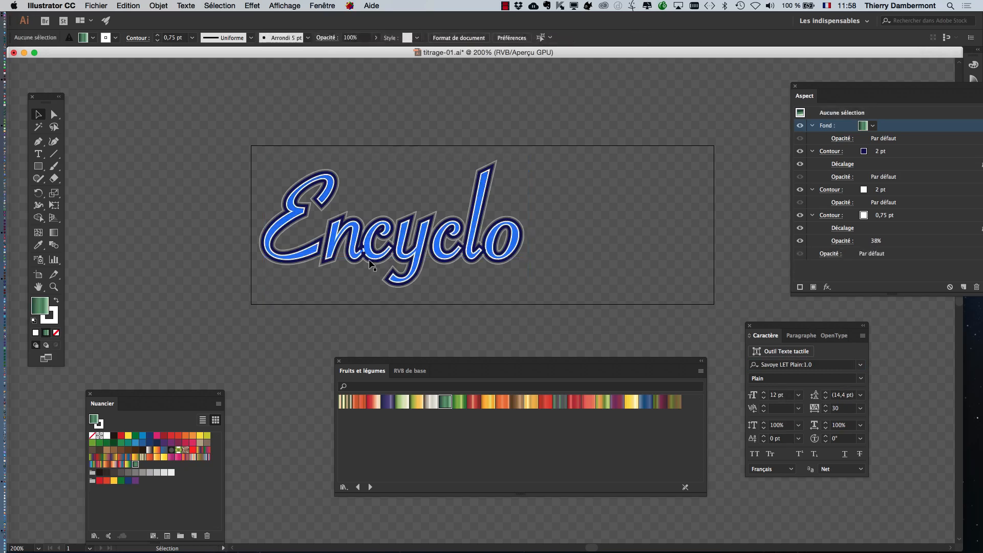
# - Add péd at the end of the Encyclo title so the text reads Encyclopéd
pyautogui.scroll(1, 371, 263)
pyautogui.press('t')
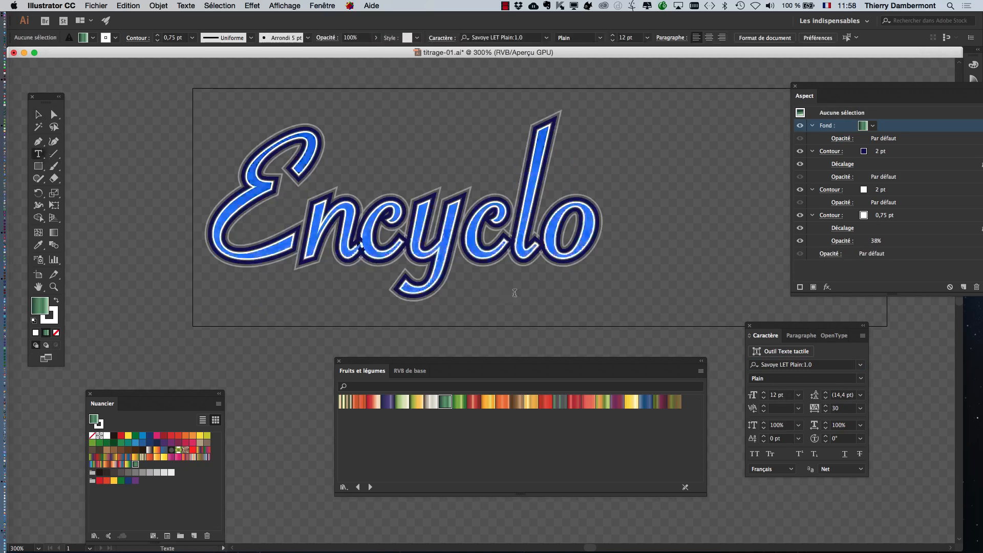
pyautogui.click(595, 235)
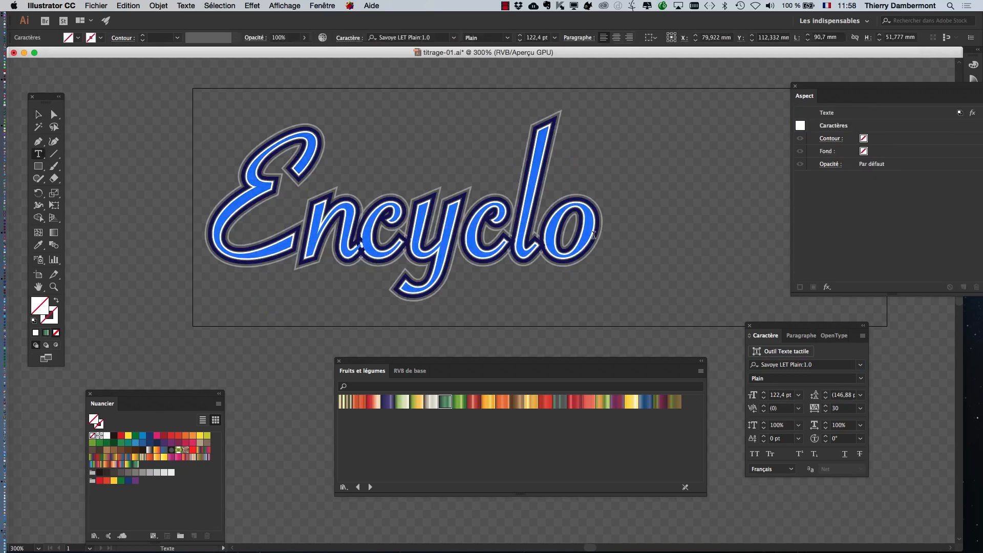
pyautogui.scroll(1, 592, 235)
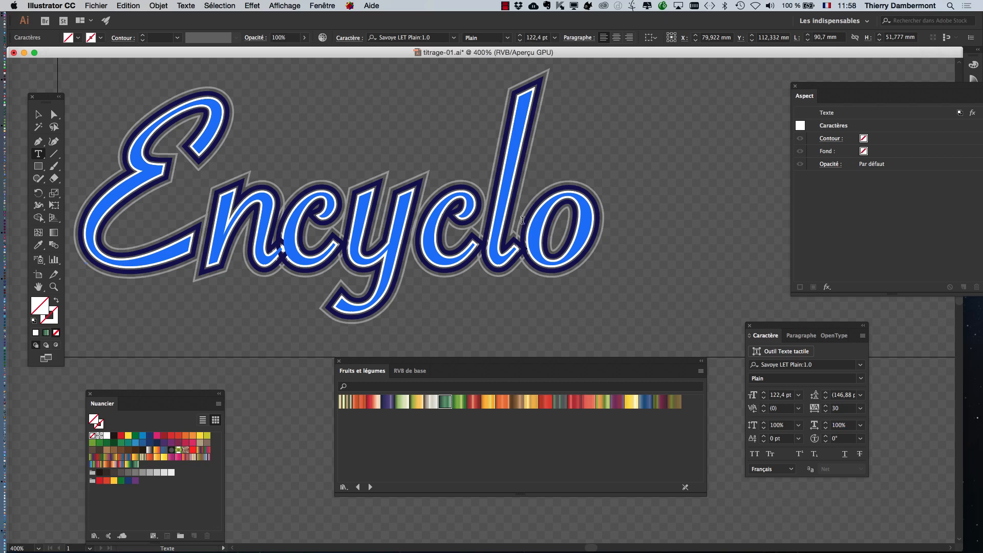
pyautogui.press('Escape')
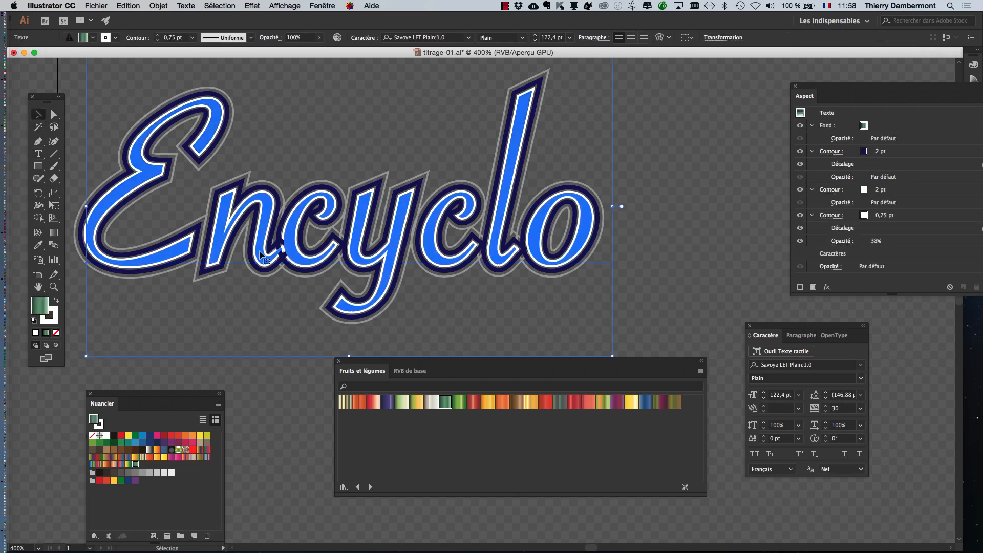
pyautogui.press('t')
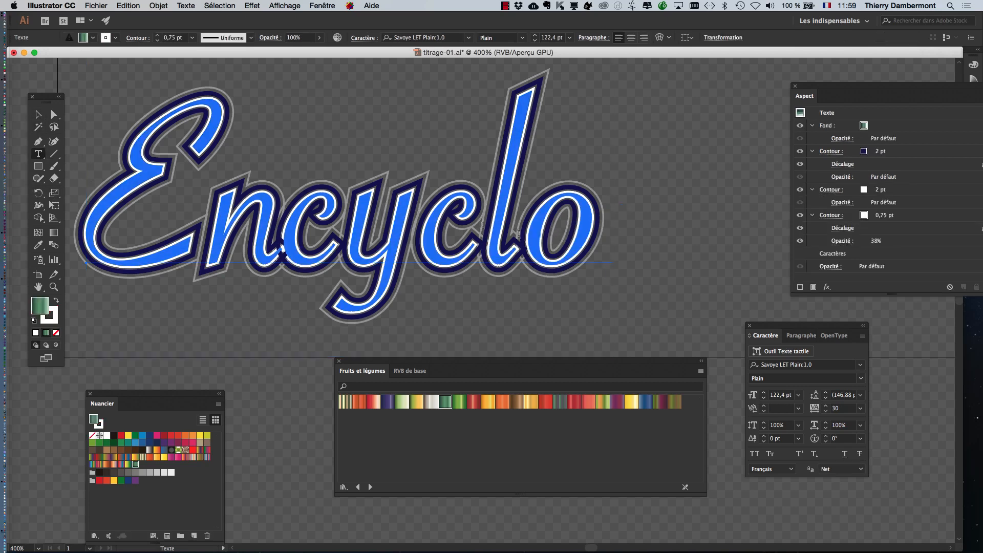
pyautogui.click(596, 239)
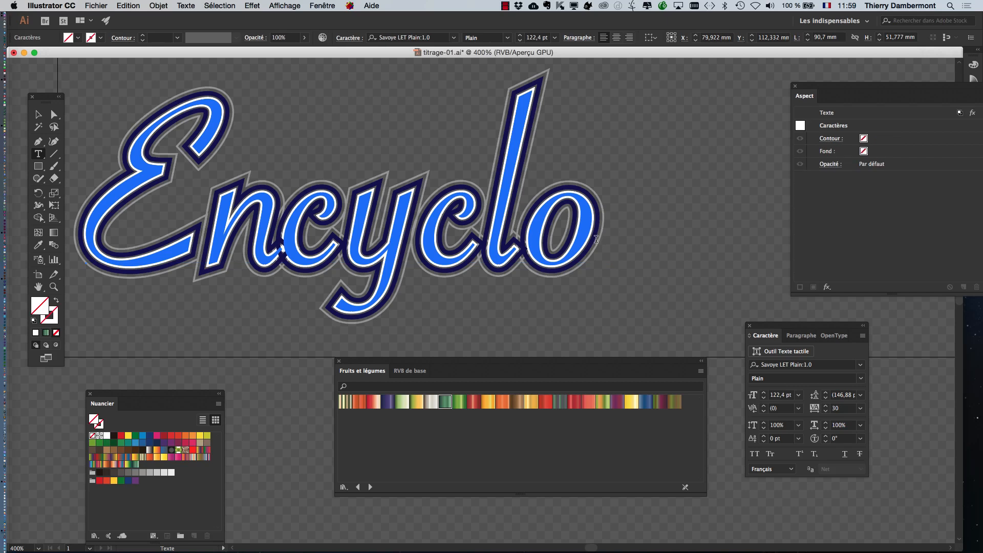
pyautogui.write('péd')
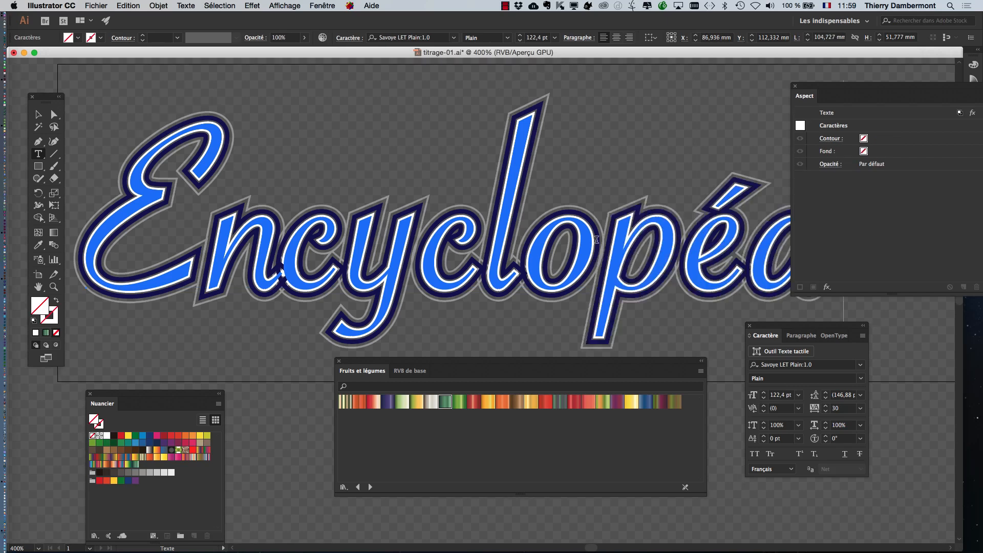
# - Replace the title's last two letters with ia so the text reads Encyclopia
pyautogui.press('BackSpace')
pyautogui.press('BackSpace')
pyautogui.write('ia')
pyautogui.press('Escape')
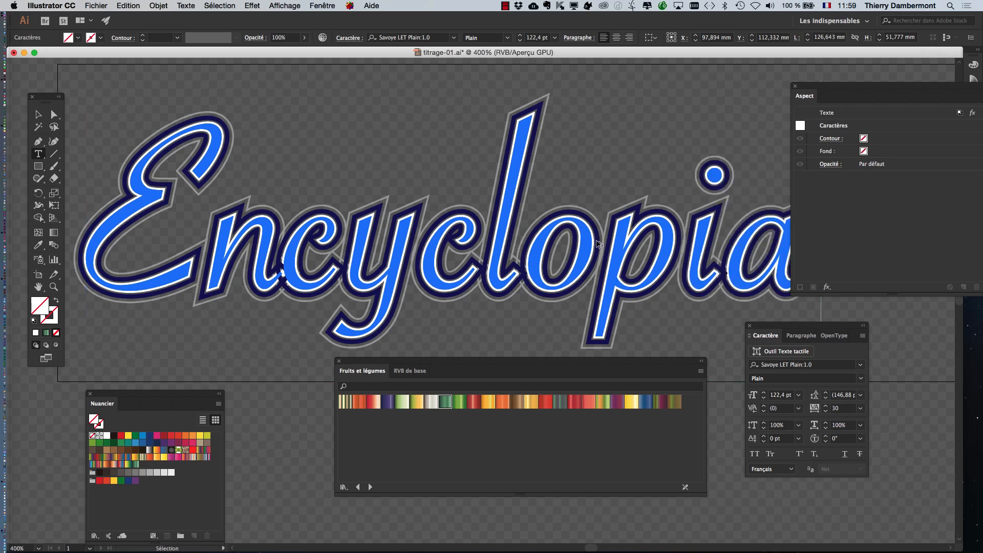
# - Replace the ia ending so the title reads Encyclopée, and move the Aspect panel away from the artboard
pyautogui.scroll(-1, 633, 266)
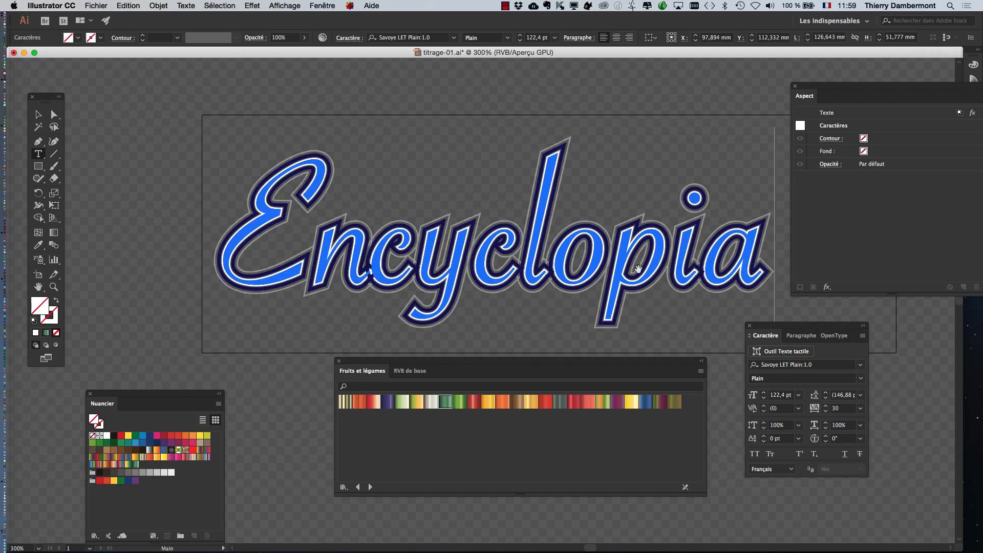
pyautogui.press('BackSpace')
pyautogui.press('BackSpace')
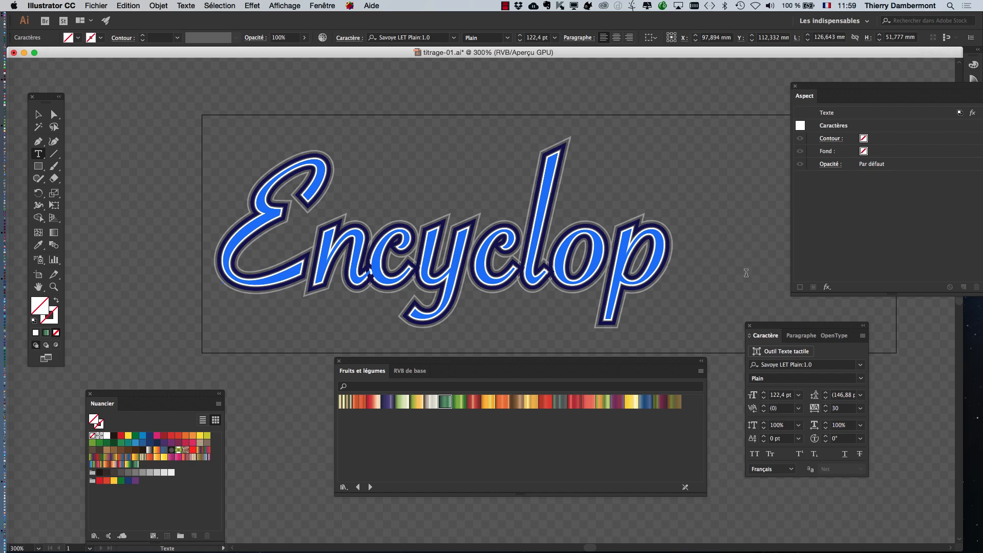
pyautogui.write('éa')
pyautogui.press('BackSpace')
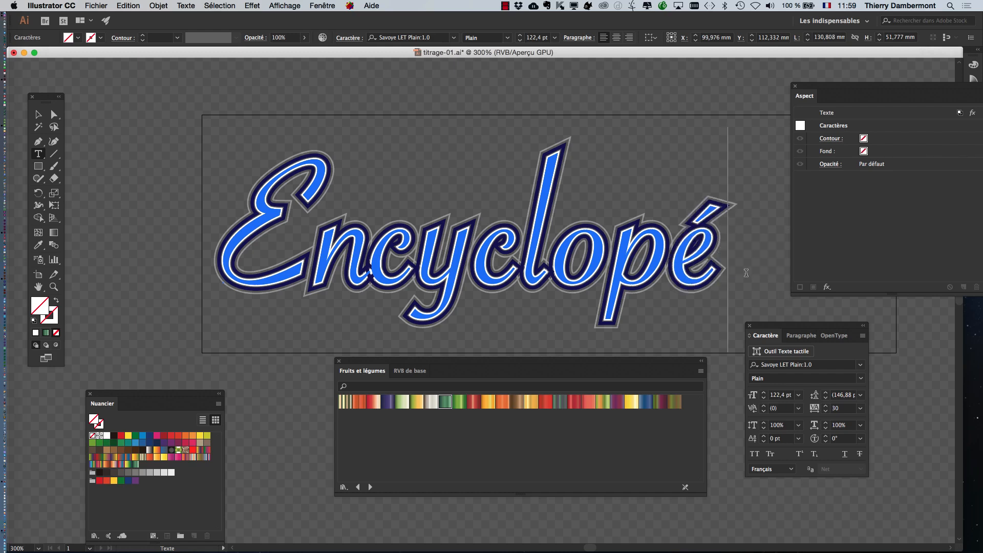
pyautogui.write('e')
pyautogui.moveTo(816, 91); pyautogui.dragTo(921, 139)
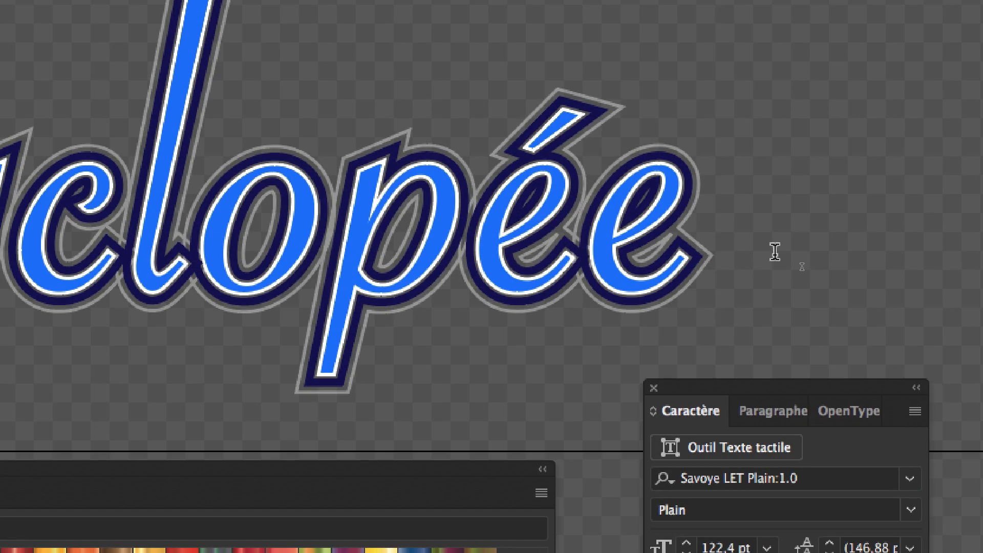
# - Replace the title's final e with dia so it reads Encyclopédia, and save titrage-01.ai
pyautogui.press('BackSpace')
pyautogui.write('dia')
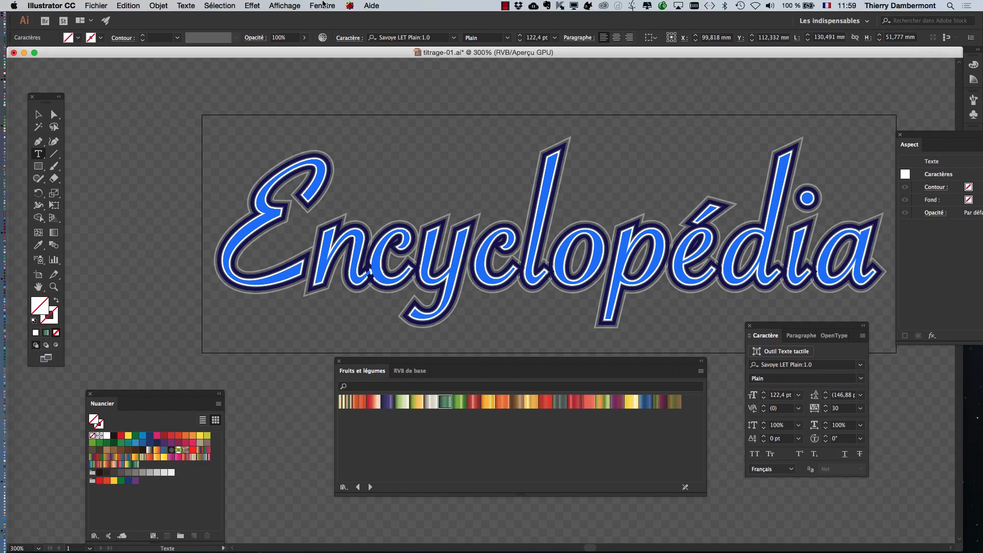
pyautogui.click(96, 6)
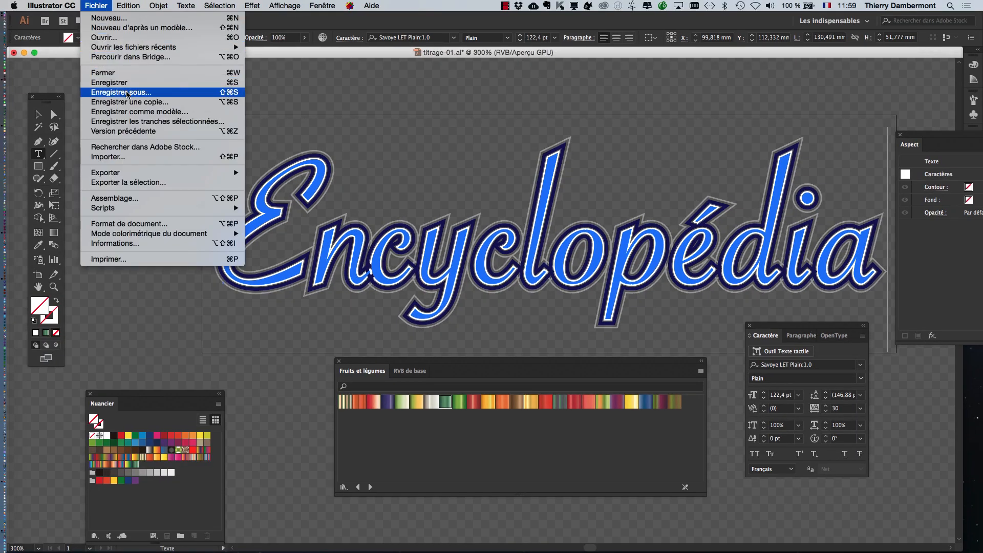
pyautogui.click(122, 83)
# - Switch to InDesign and update the modified titrage-01.ai link of the cover title in the Liens panel
pyautogui.press('super+Tab')
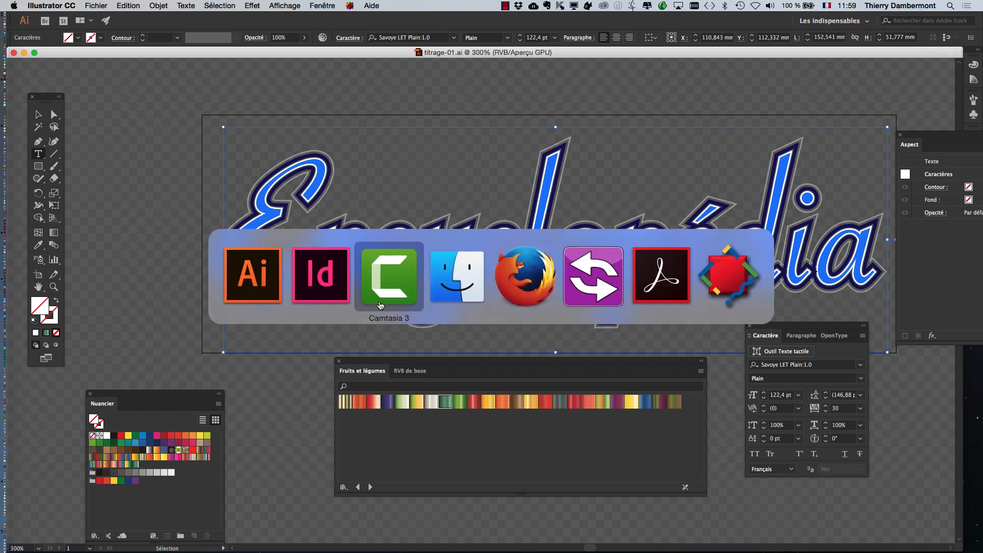
pyautogui.press('super+shift+Tab')
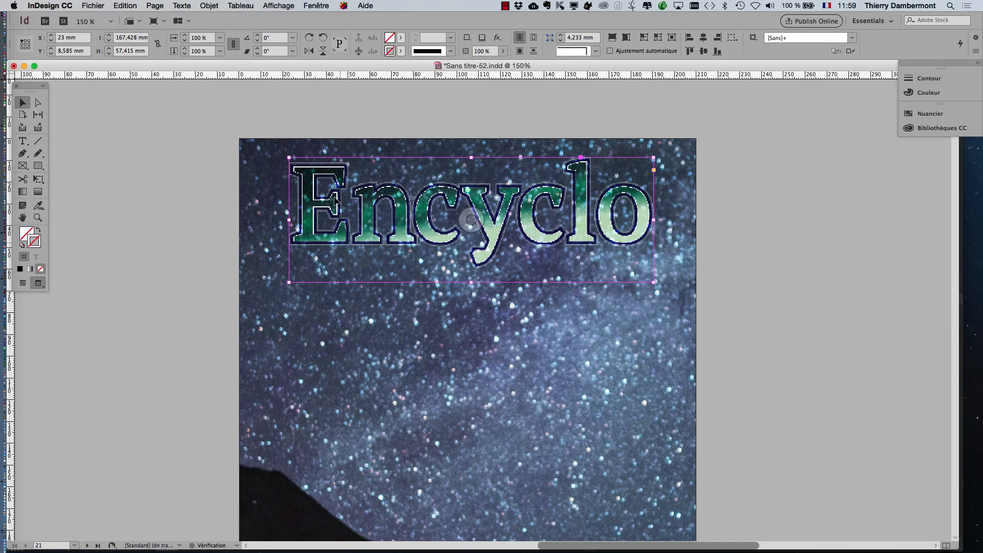
pyautogui.click(316, 5)
pyautogui.click(338, 172)
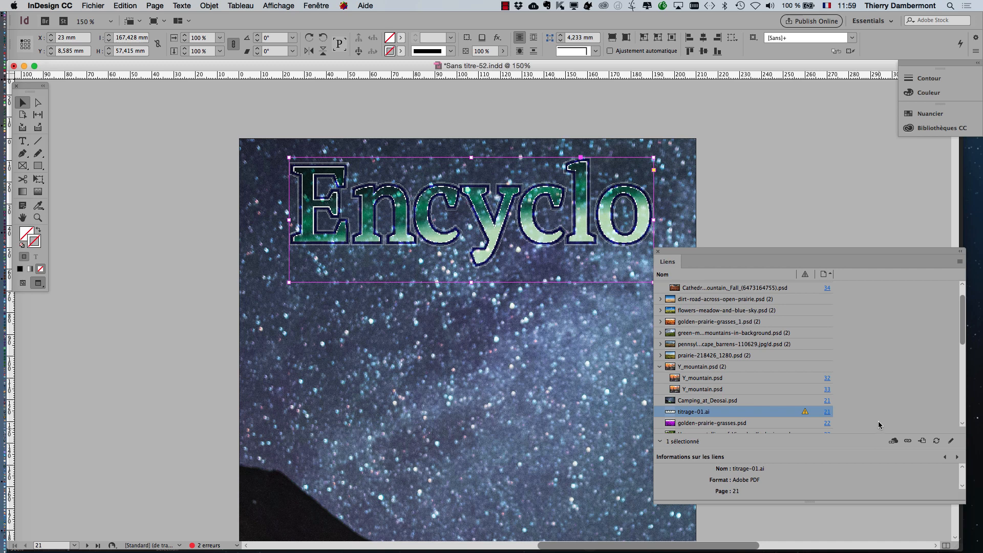
pyautogui.click(936, 440)
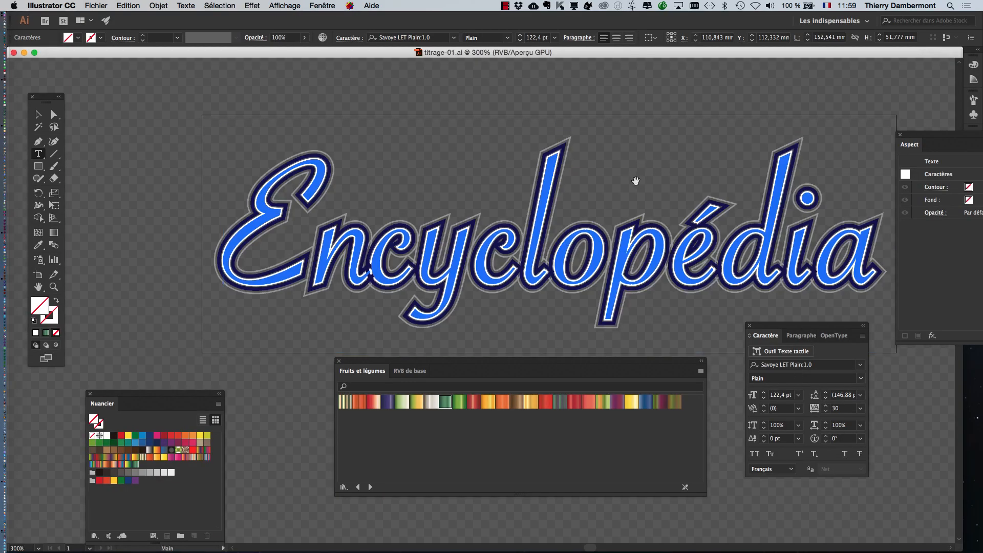
# - Back in Illustrator, replace the title's final a with que so it reads Encyclopédique, and save titrage-01.ai
pyautogui.moveTo(636, 173); pyautogui.dragTo(534, 153)
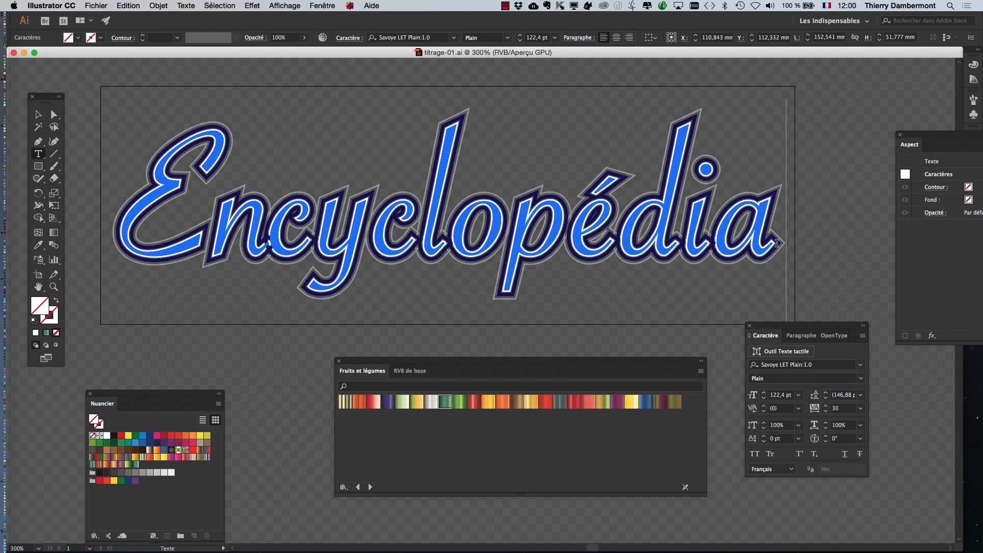
pyautogui.moveTo(765, 239); pyautogui.dragTo(744, 237)
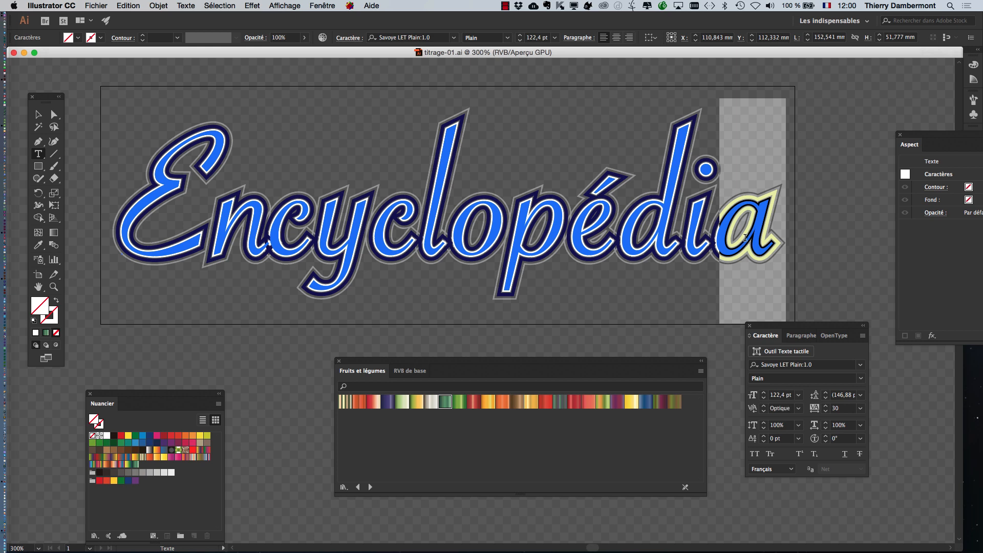
pyautogui.write('que')
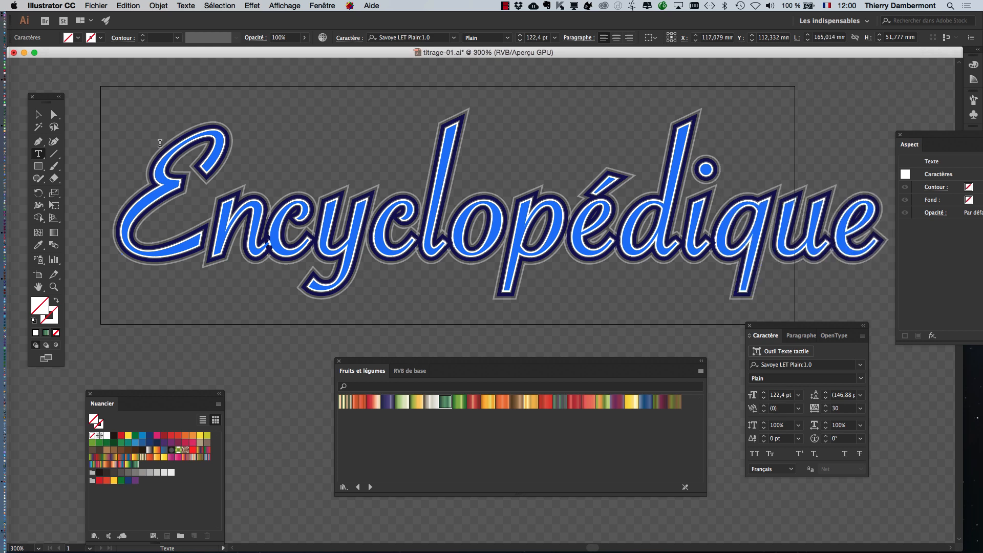
pyautogui.click(97, 6)
pyautogui.click(110, 82)
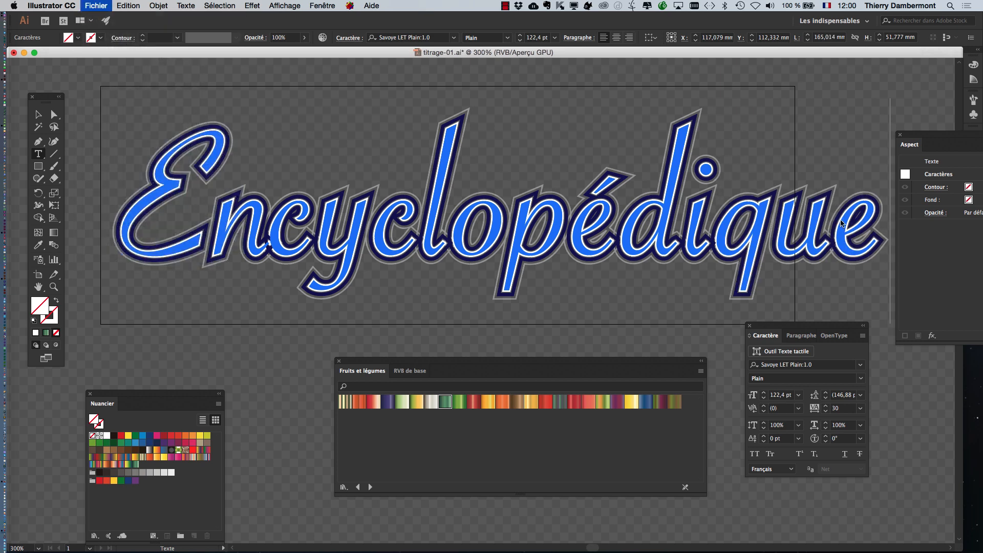
# - Switch to InDesign, update the titrage-01.ai link with the Encyclopédique title, and return to Illustrator
pyautogui.press('super+Tab')
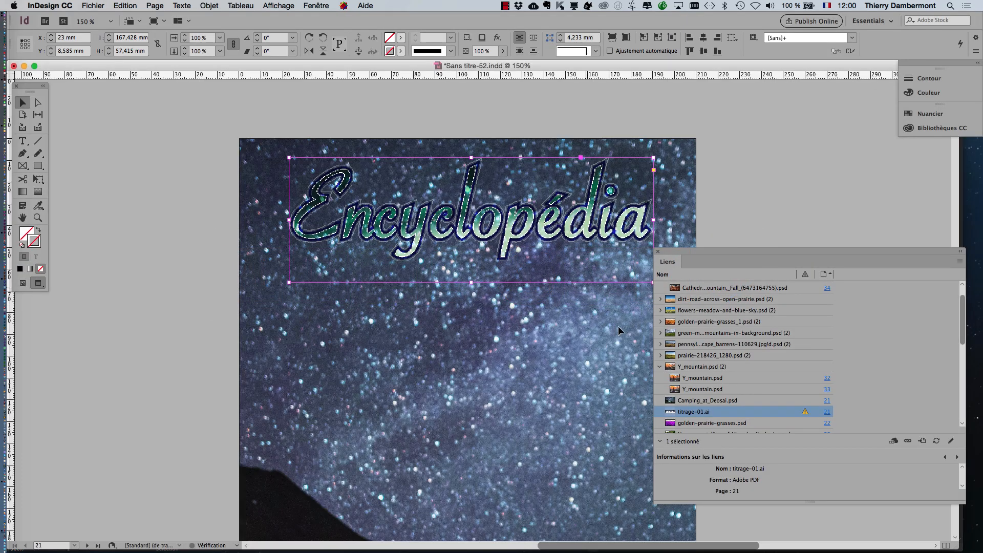
pyautogui.click(934, 443)
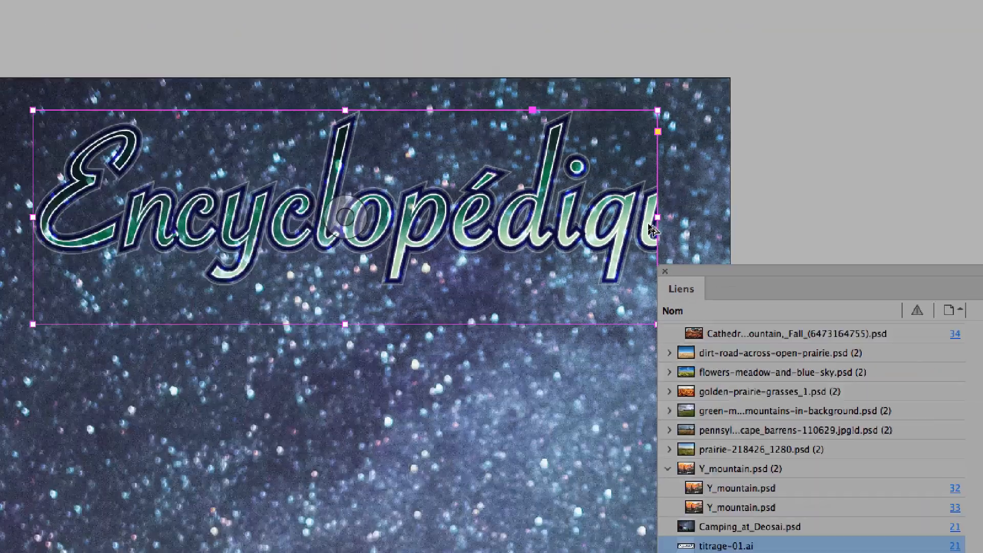
pyautogui.press('super+Tab')
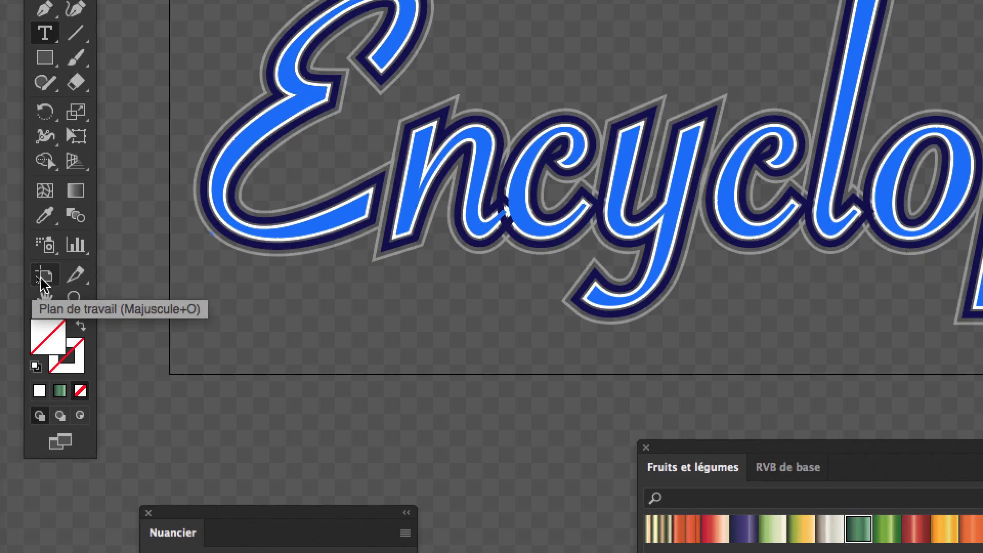
# - Widen the artboard to about 184.5 mm to hold the whole Encyclopédique title, and save titrage-01.ai
pyautogui.click(26, 265)
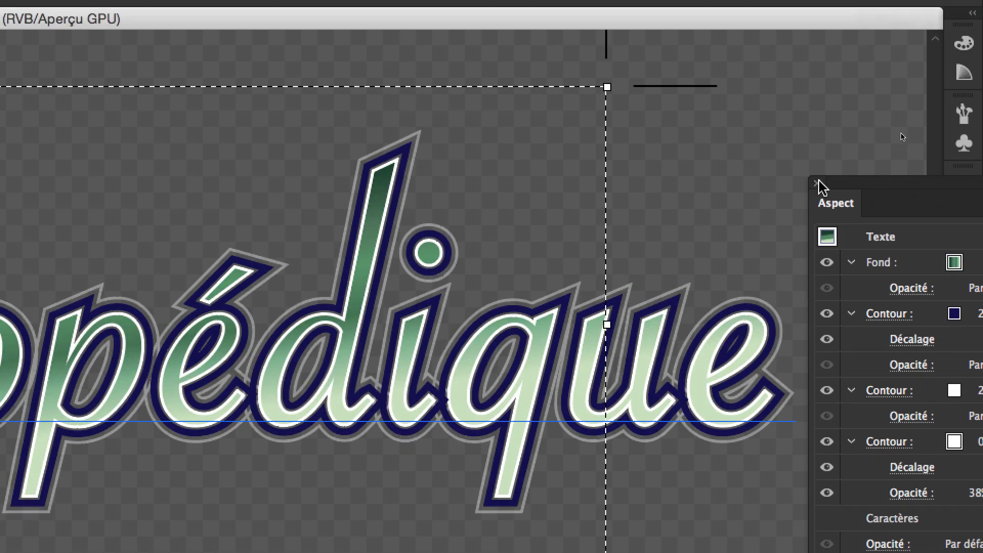
pyautogui.click(817, 93)
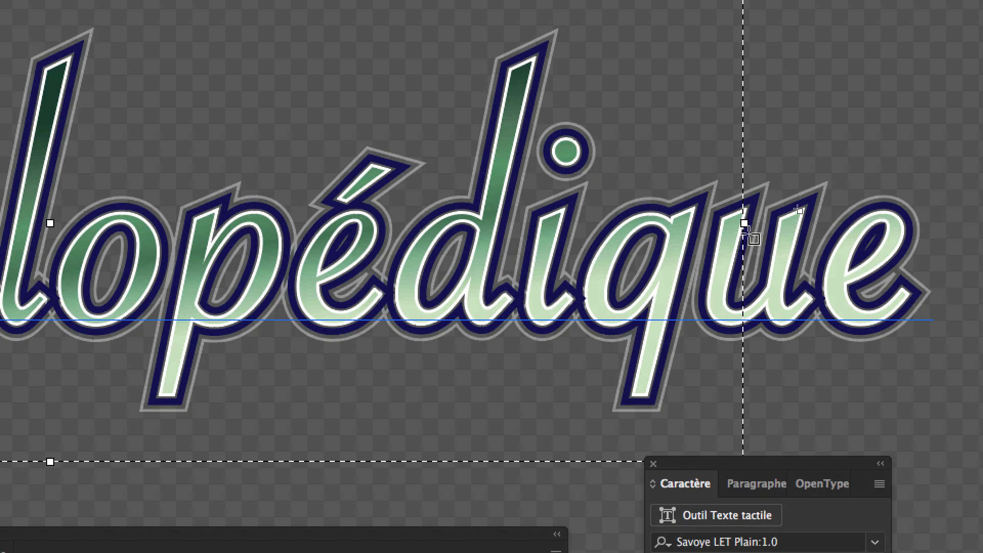
pyautogui.moveTo(747, 230); pyautogui.dragTo(963, 226)
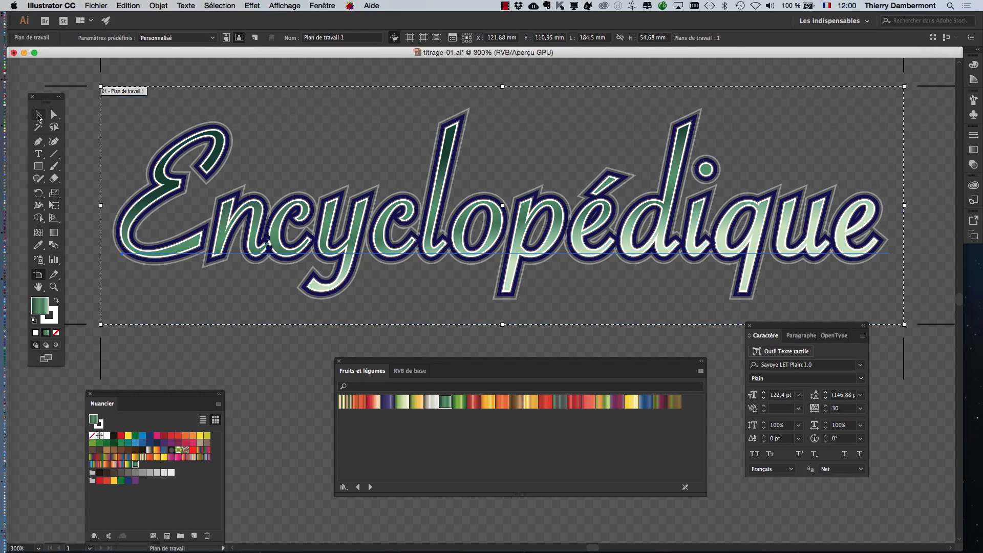
pyautogui.click(38, 117)
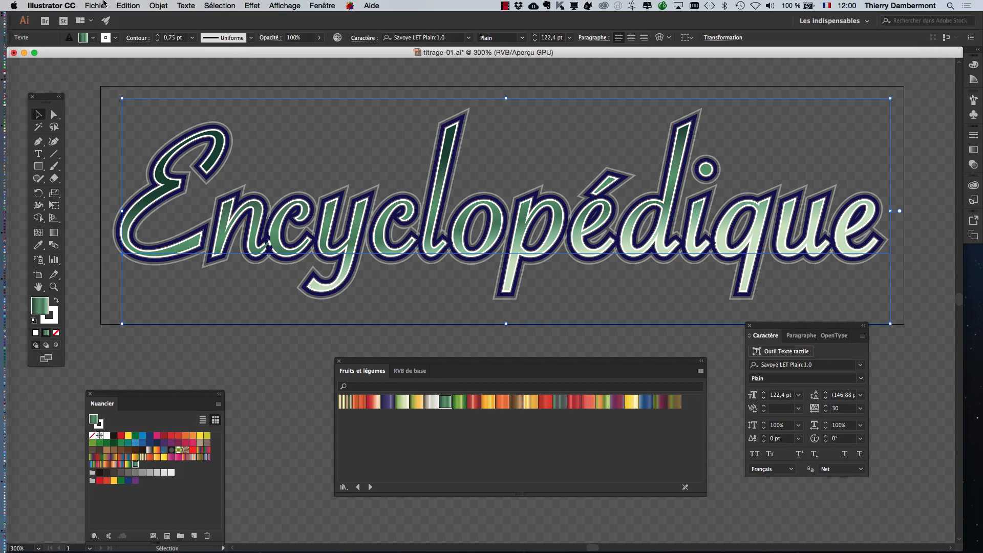
pyautogui.click(97, 5)
pyautogui.click(107, 82)
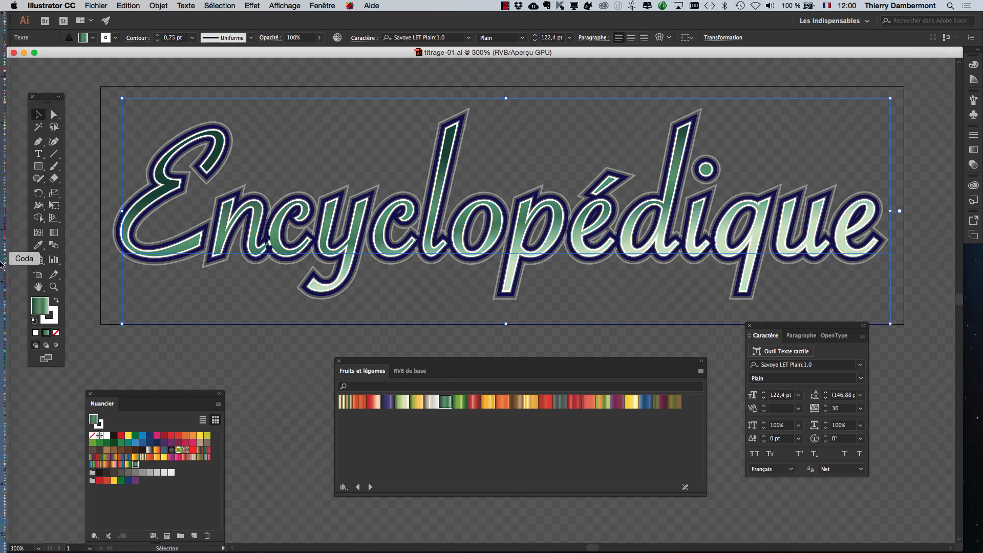
# - Switch to InDesign, update the titrage-01.ai link with the widened artboard, and return to Illustrator
pyautogui.press('super+Tab')
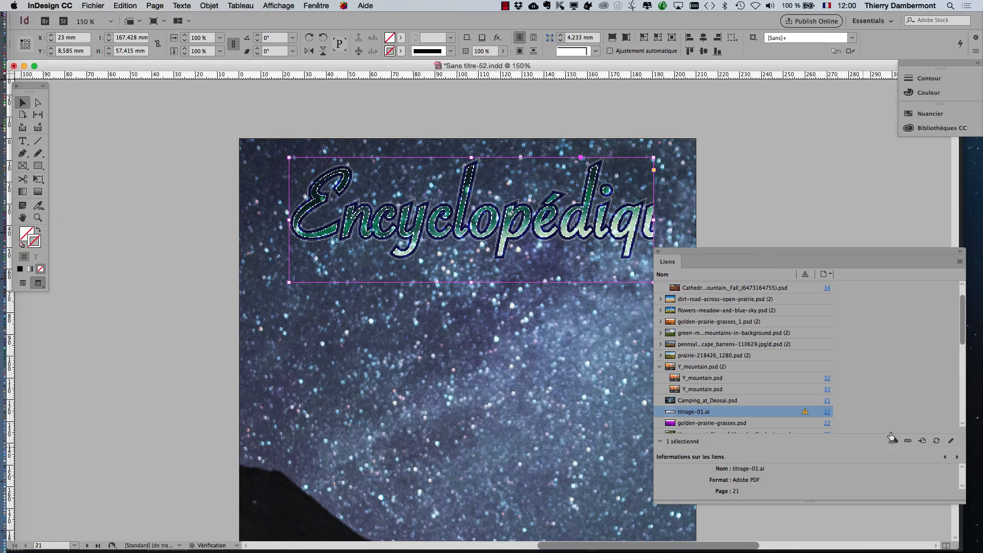
pyautogui.click(935, 440)
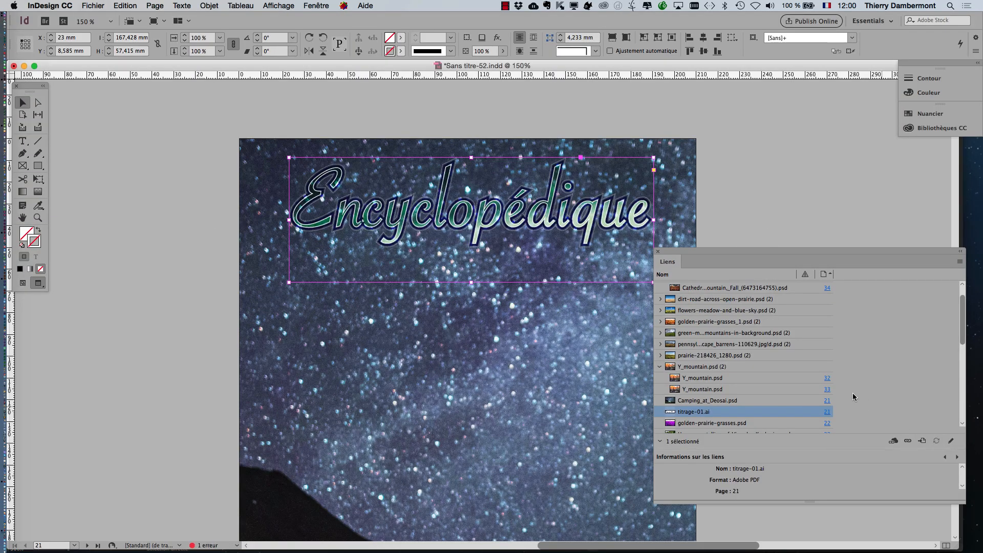
pyautogui.press('super+Tab')
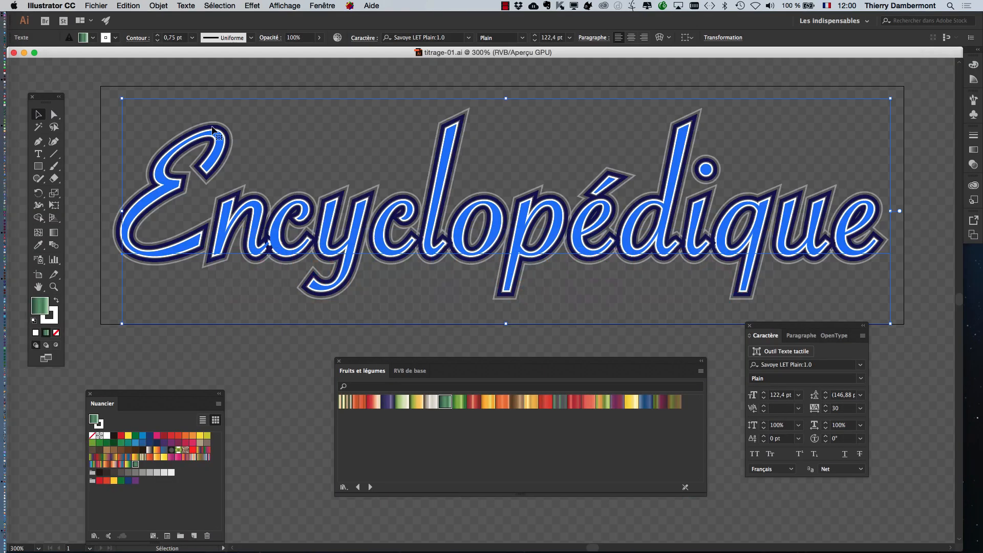
# - Try scaling the title down proportionally with Free Transform from its lower-right corner to about 44 pt
pyautogui.click(91, 118)
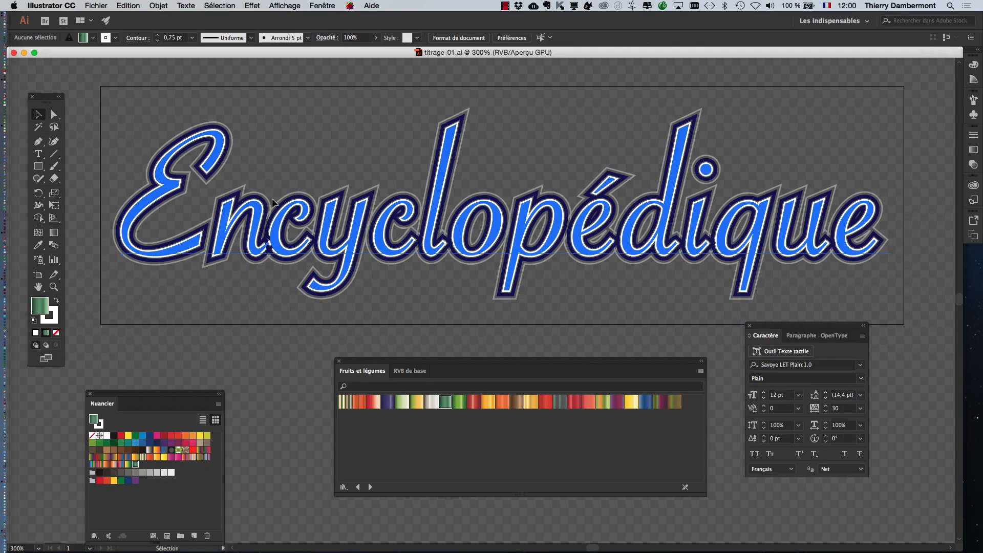
pyautogui.click(273, 217)
pyautogui.click(54, 205)
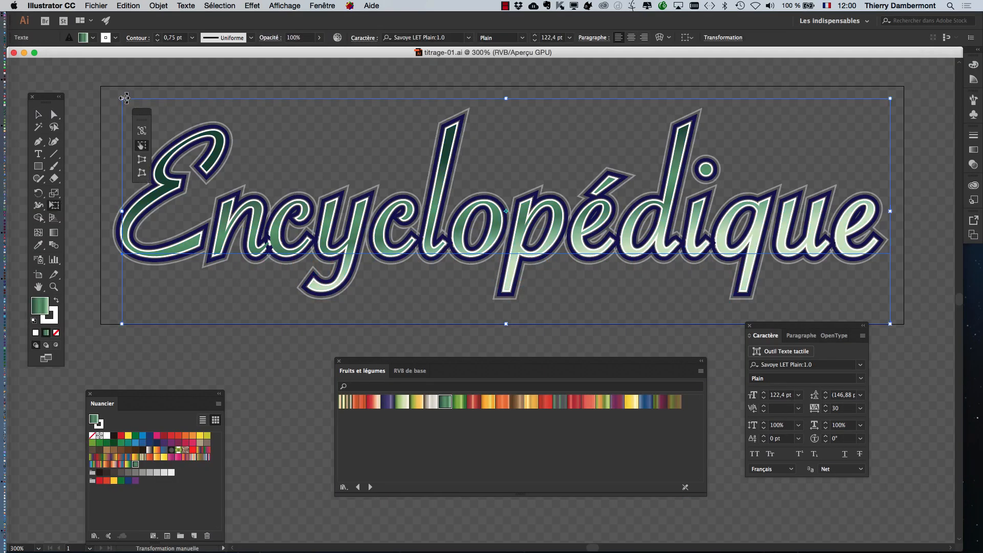
pyautogui.click(122, 96)
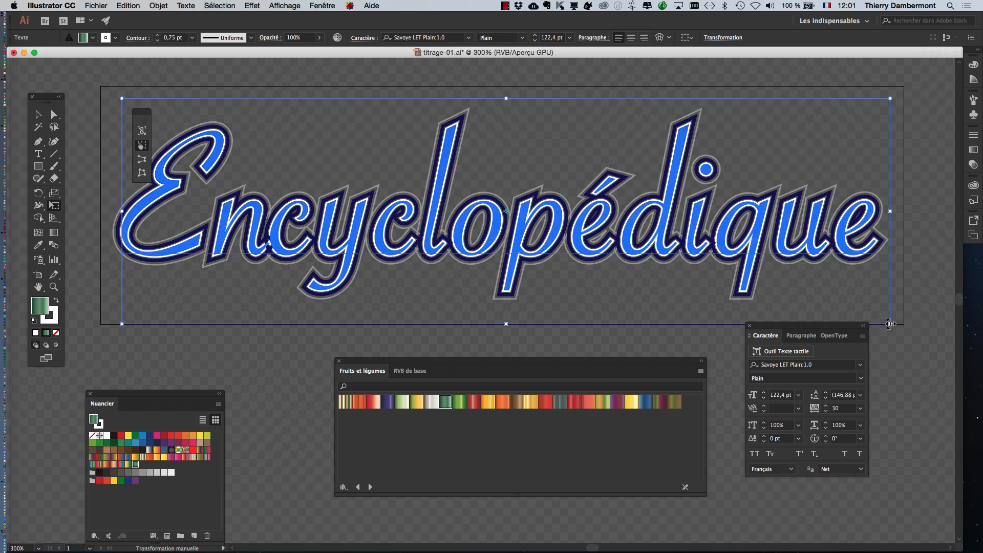
pyautogui.moveTo(898, 323); pyautogui.dragTo(403, 179)
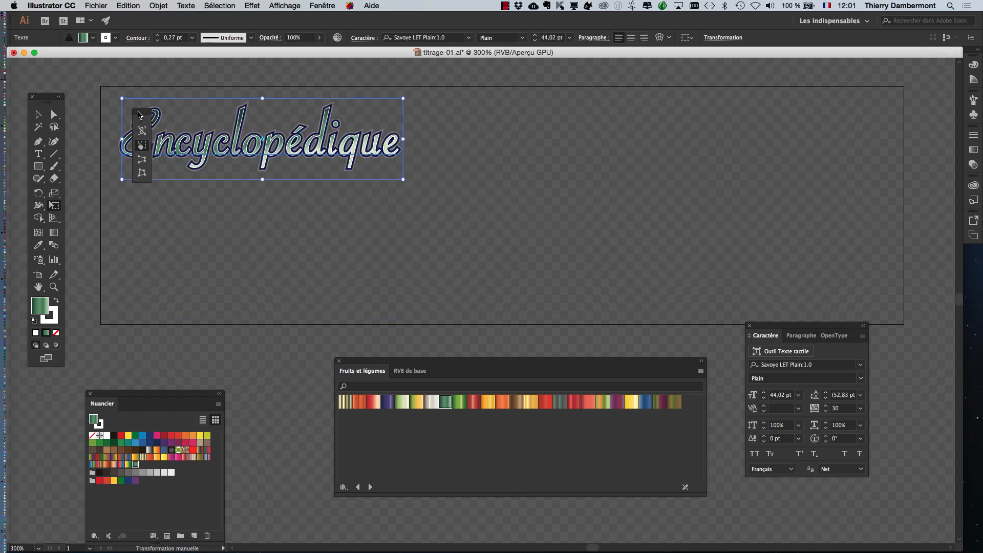
pyautogui.moveTo(142, 112); pyautogui.dragTo(87, 146)
pyautogui.moveTo(165, 167); pyautogui.dragTo(165, 166)
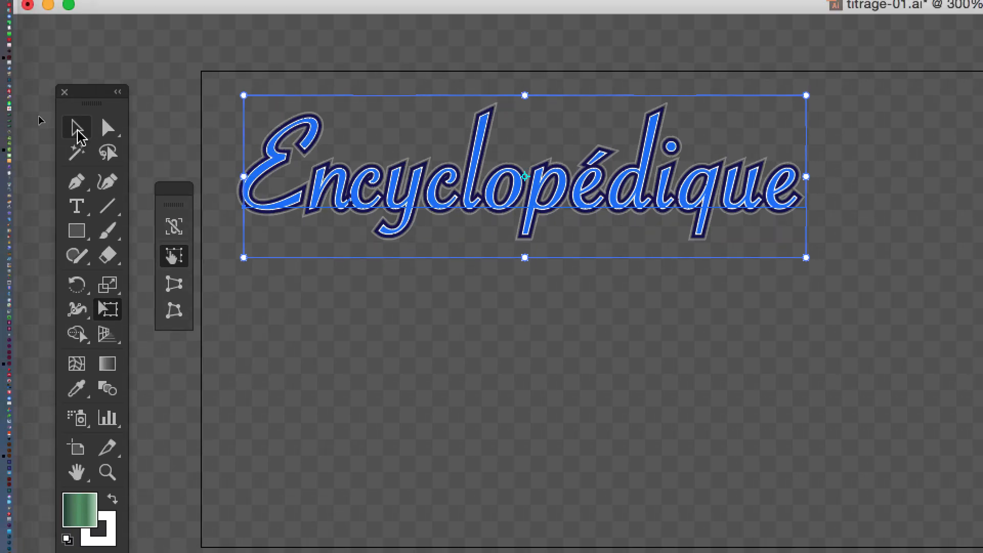
pyautogui.click(77, 132)
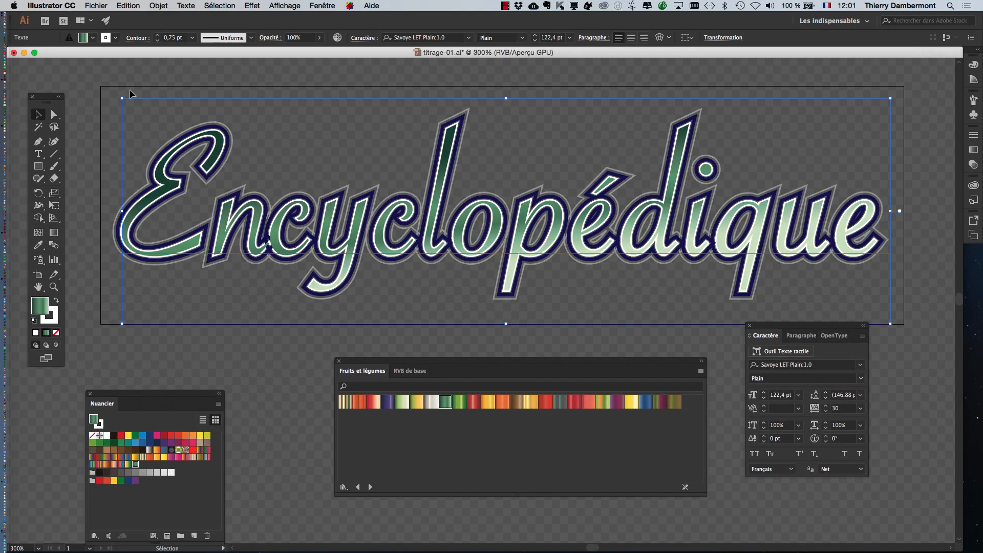
# - Turn off Mise à l'échelle des contours et des effets in Illustrator's general preferences
pyautogui.click(44, 5)
pyautogui.moveTo(51, 39)
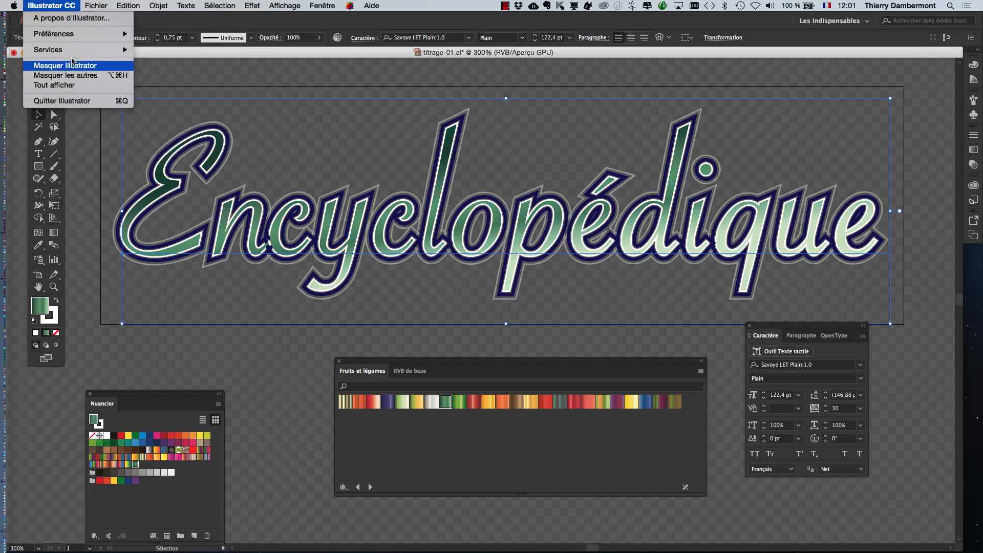
pyautogui.click(158, 35)
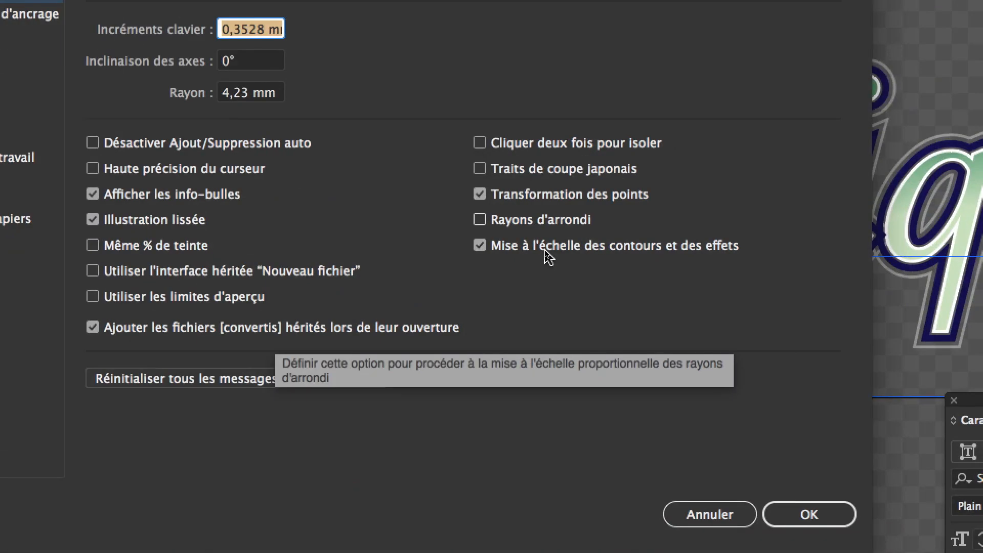
pyautogui.click(545, 250)
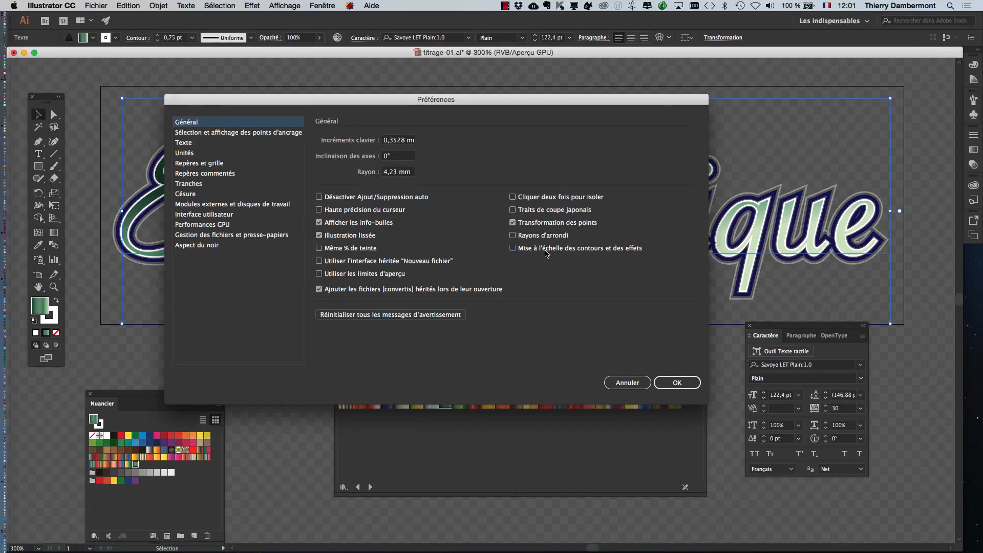
pyautogui.click(685, 388)
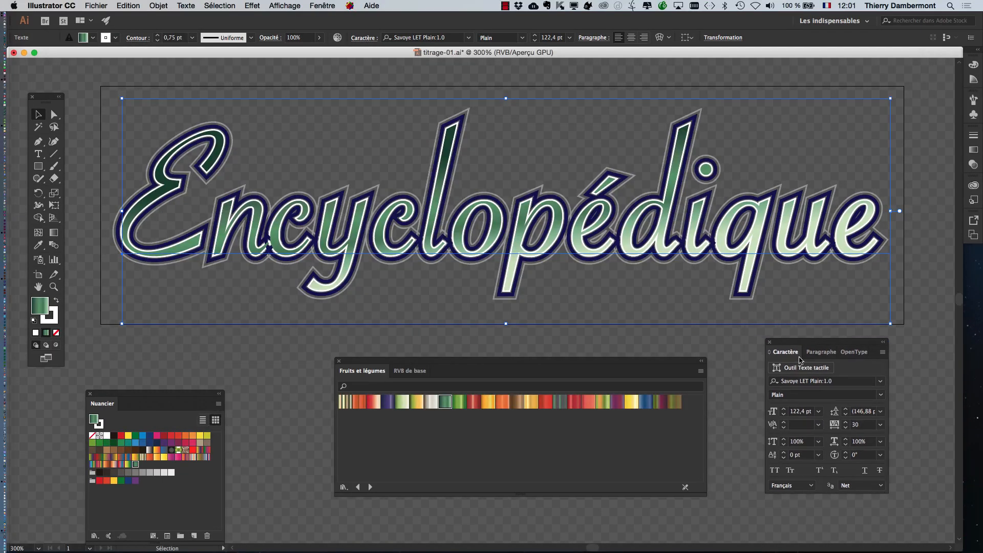
# - Scale the title down with Free Transform to about 45 pt with stroke and effect scaling off, then deselect it
pyautogui.moveTo(649, 361); pyautogui.dragTo(653, 391)
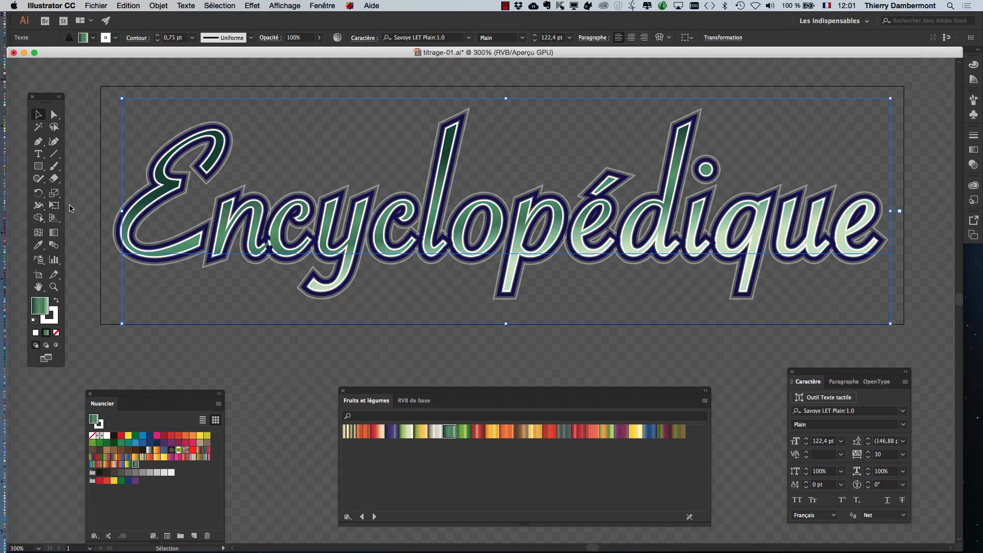
pyautogui.moveTo(54, 204); pyautogui.dragTo(79, 211)
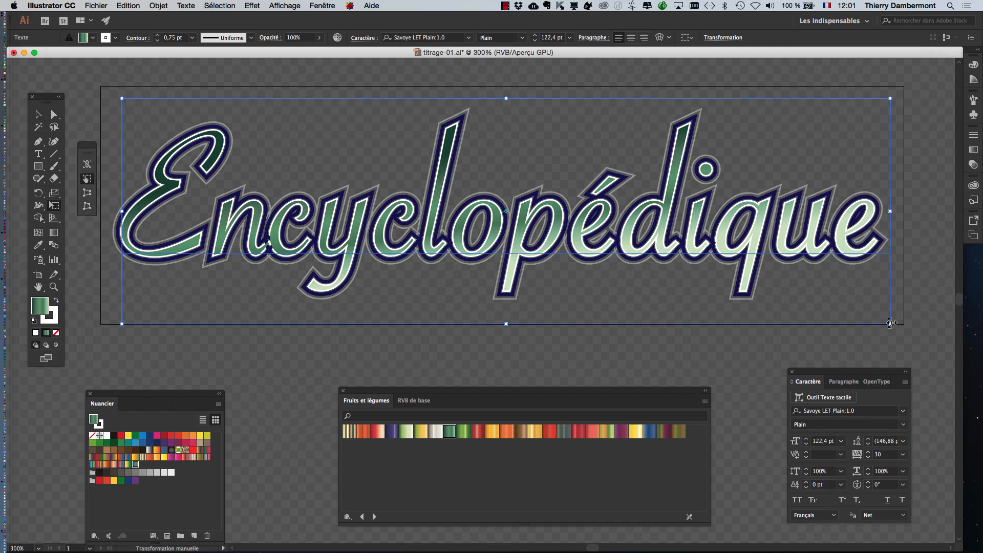
pyautogui.moveTo(889, 322); pyautogui.dragTo(415, 163)
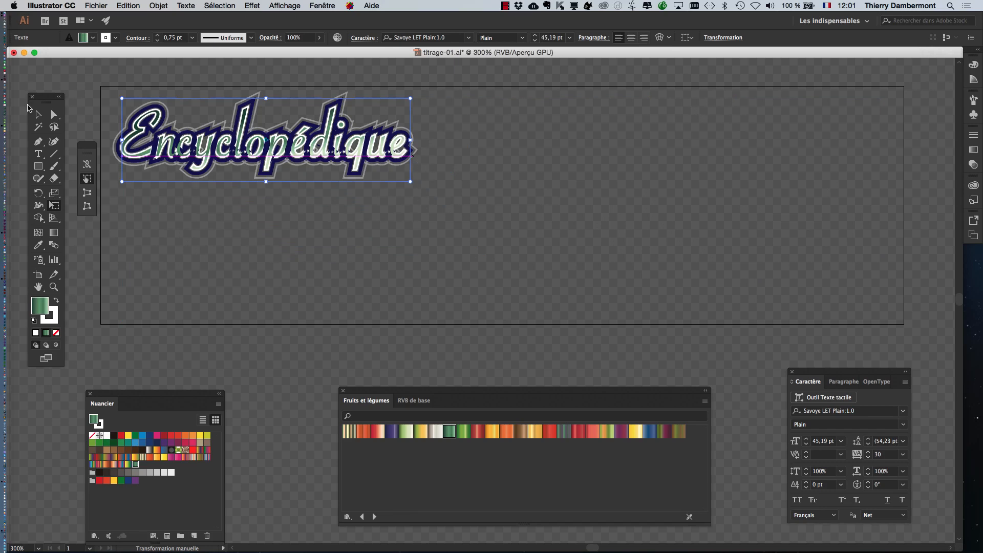
pyautogui.press('v')
pyautogui.click(172, 225)
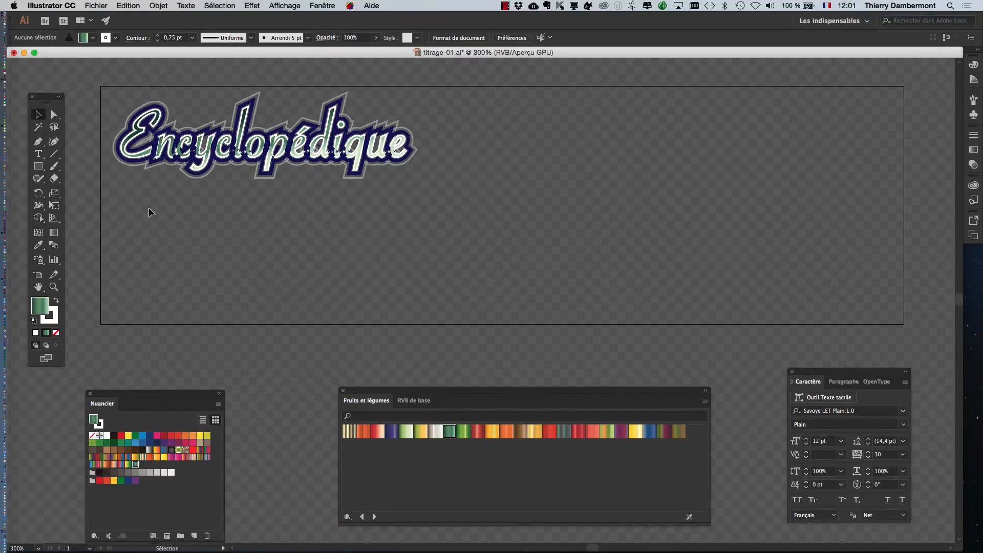
# - Turn Mise à l'échelle des contours et des effets back on in the general preferences
pyautogui.click(52, 5)
pyautogui.moveTo(61, 33)
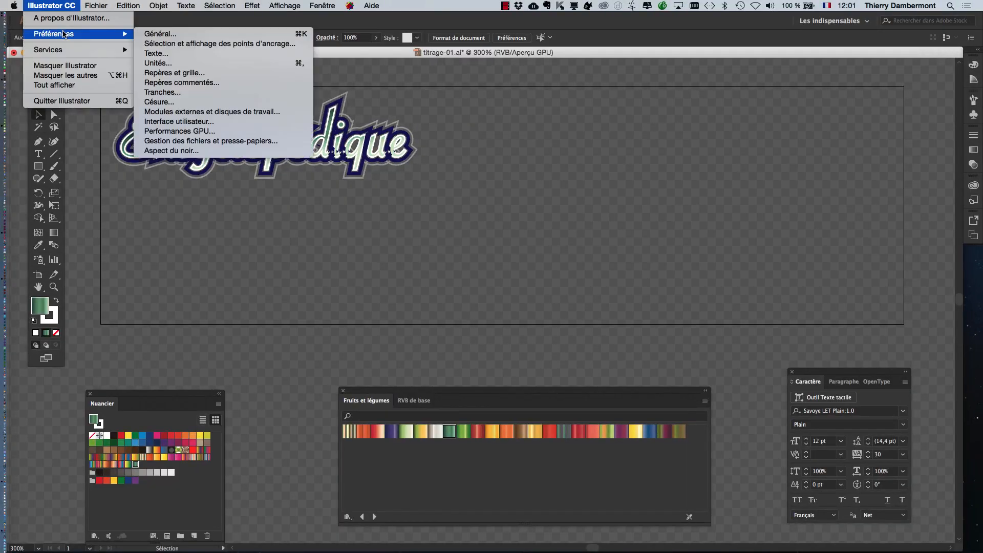
pyautogui.click(153, 34)
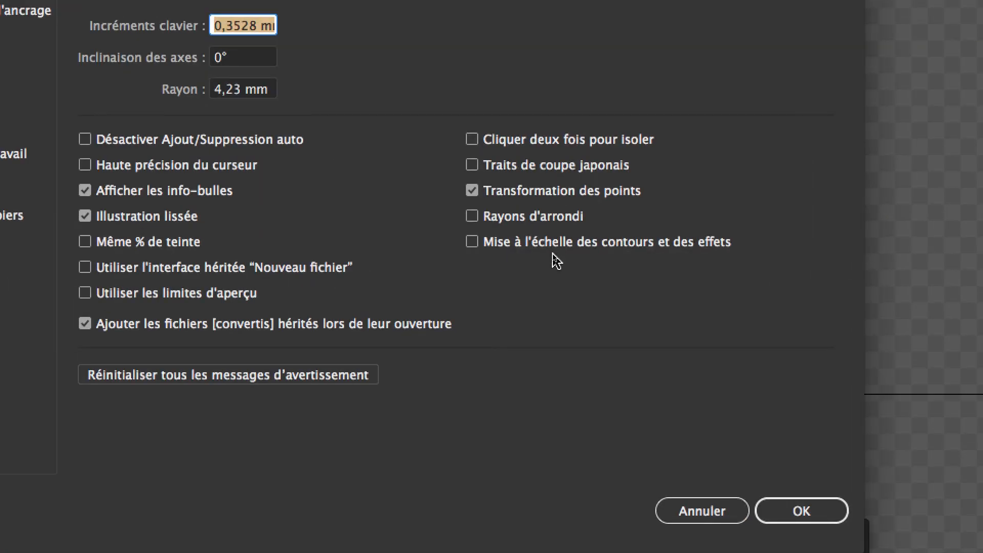
pyautogui.click(559, 250)
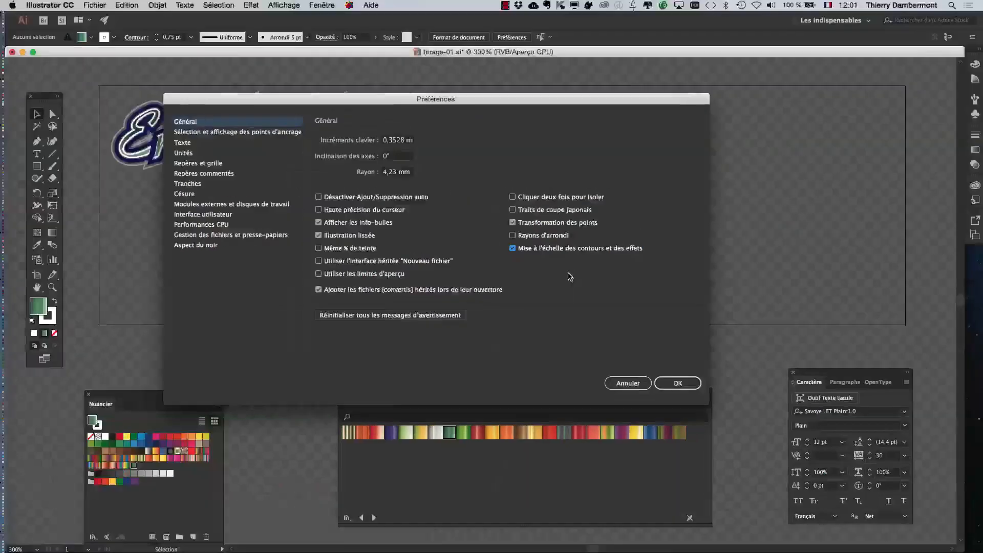
pyautogui.click(789, 507)
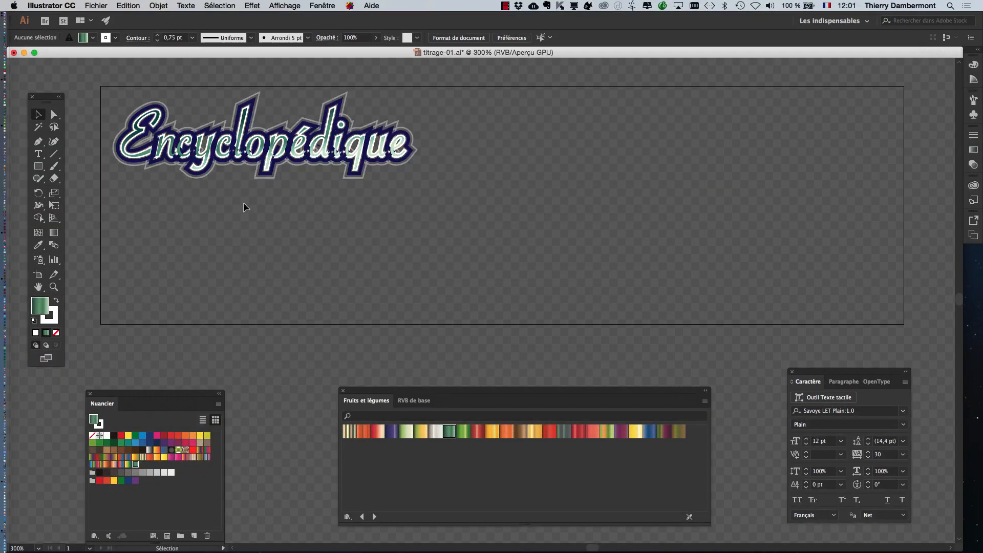
# - Undo the last reduction of the Encyclopédique title and deselect it
pyautogui.press('super+z')
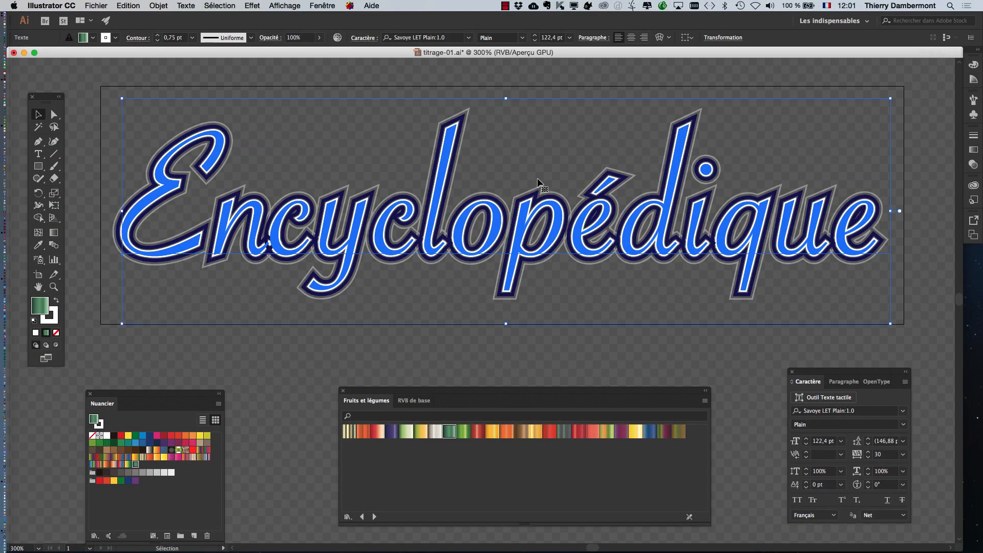
pyautogui.click(87, 121)
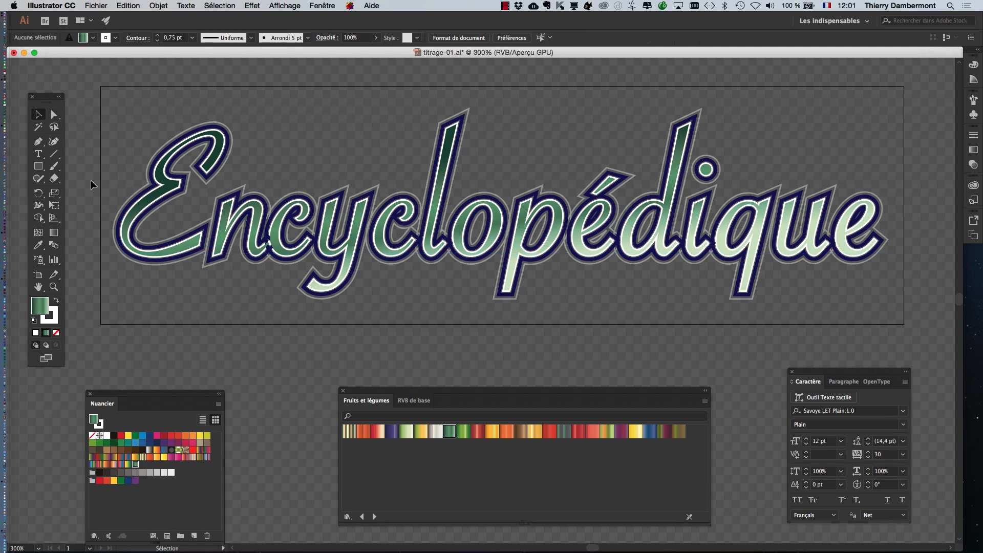
pyautogui.click(38, 276)
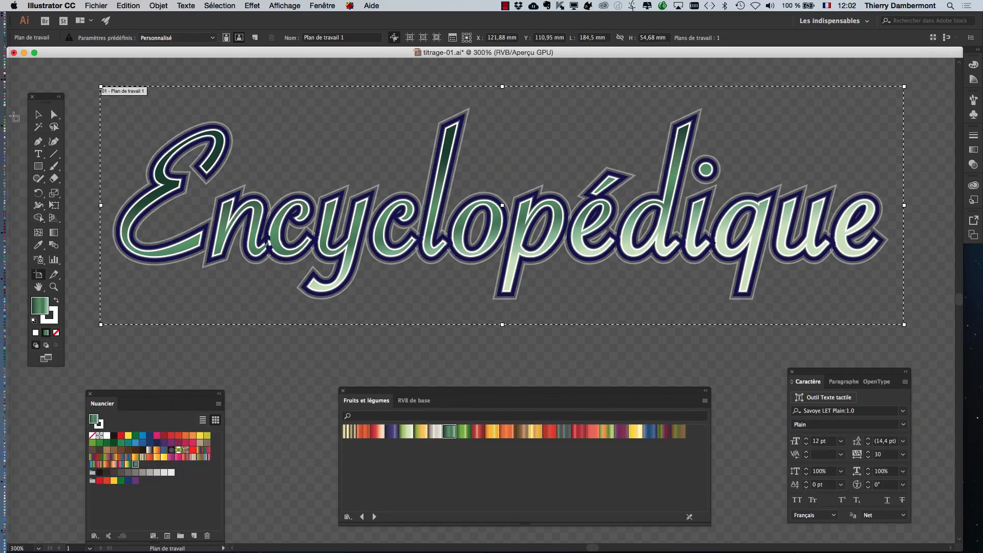
pyautogui.click(39, 114)
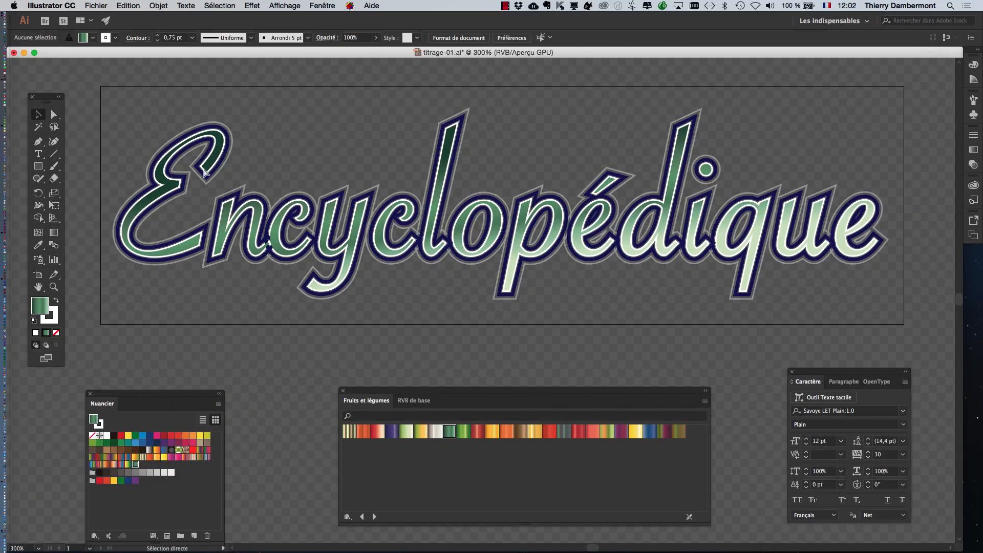
# - Switch to InDesign and scale the Encyclopédique title proportionally with Free Transform to about 195.5 mm wide
pyautogui.press('super+Tab')
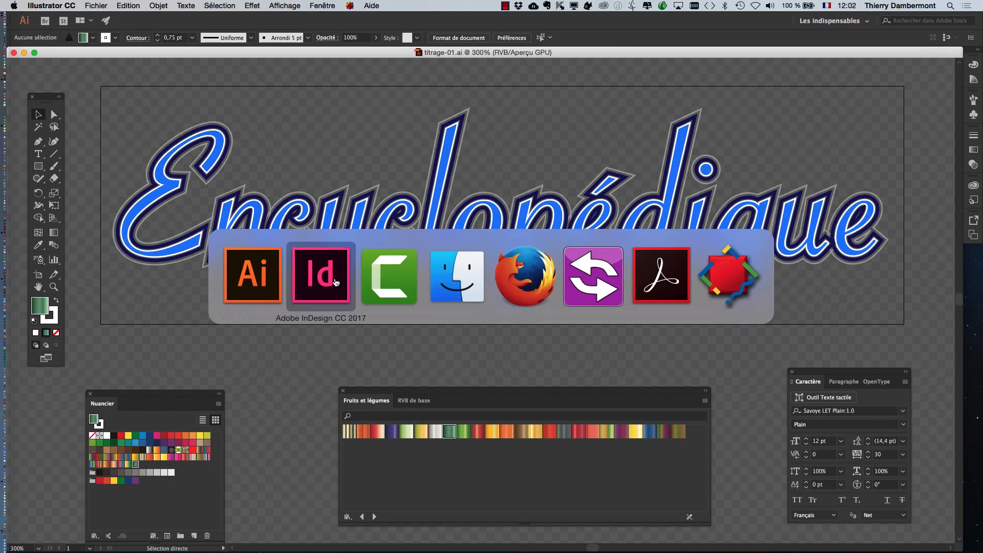
pyautogui.click(335, 283)
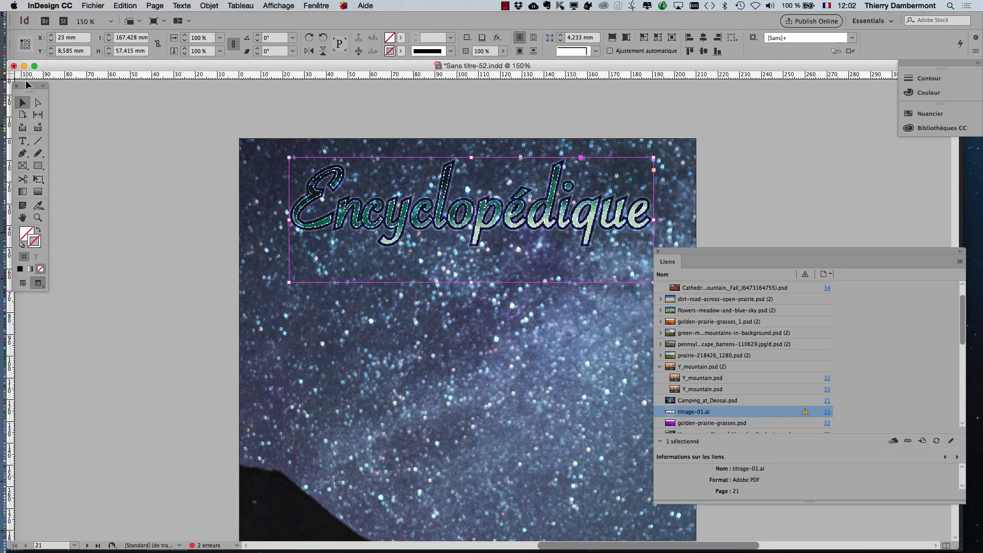
pyautogui.click(191, 124)
pyautogui.moveTo(30, 88); pyautogui.dragTo(232, 111)
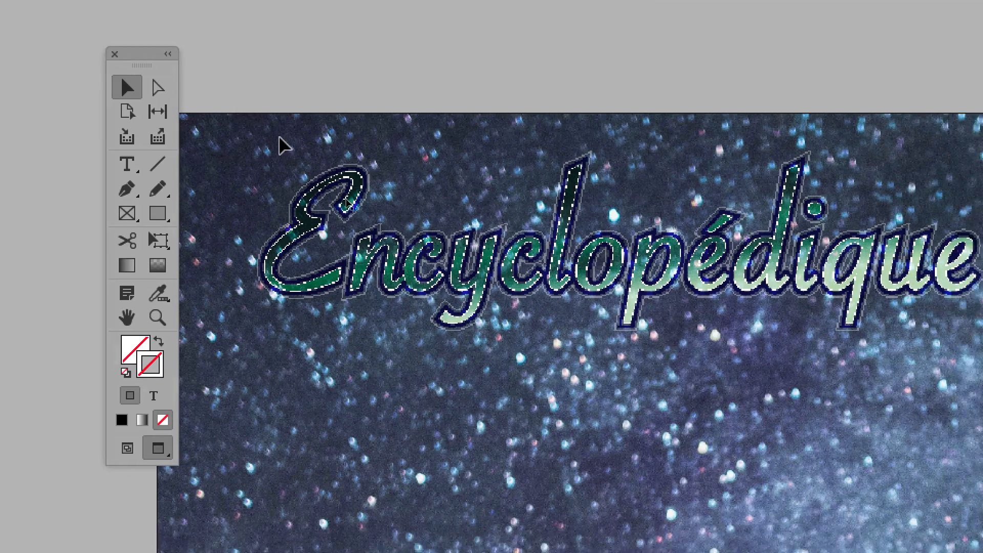
pyautogui.click(350, 206)
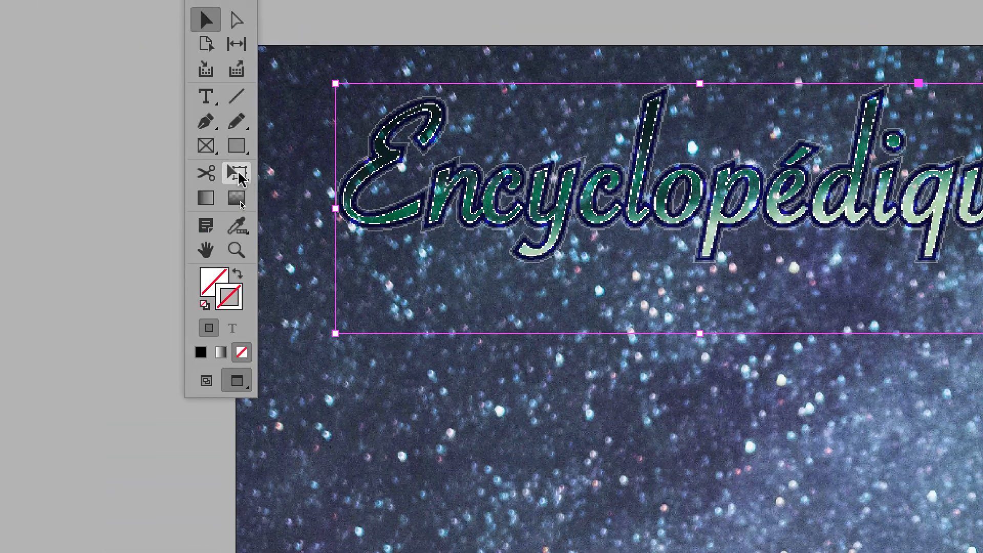
pyautogui.click(95, 172)
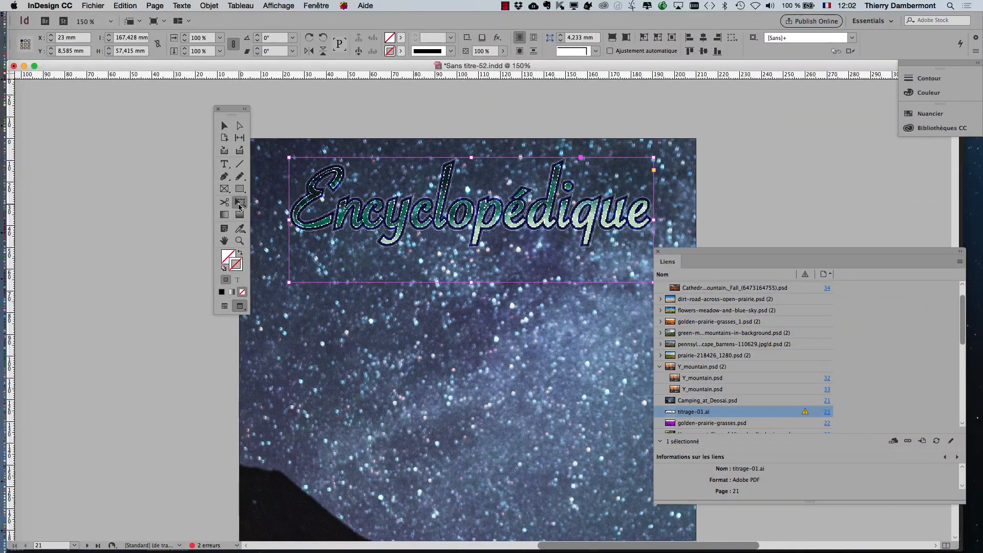
pyautogui.moveTo(289, 282); pyautogui.dragTo(242, 309)
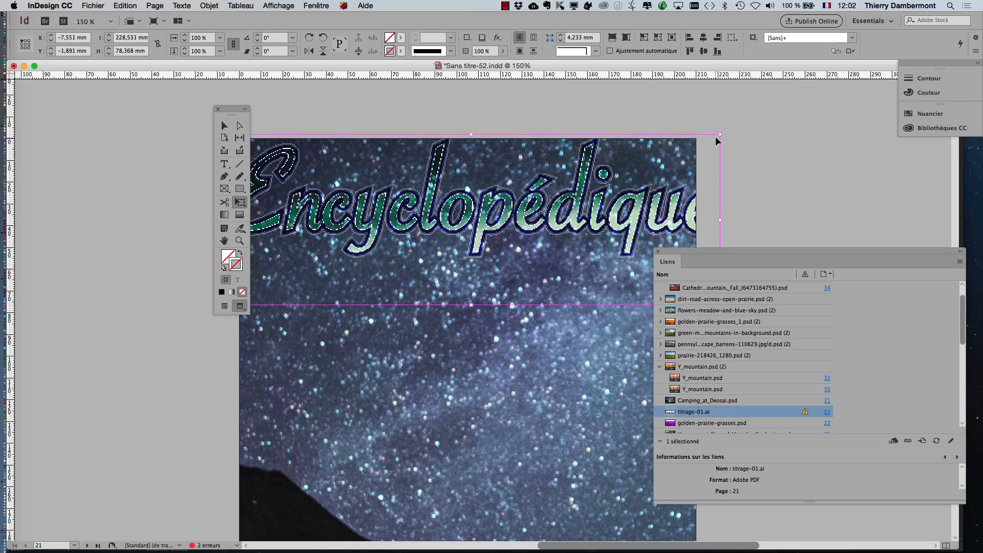
pyautogui.moveTo(719, 133); pyautogui.dragTo(685, 148)
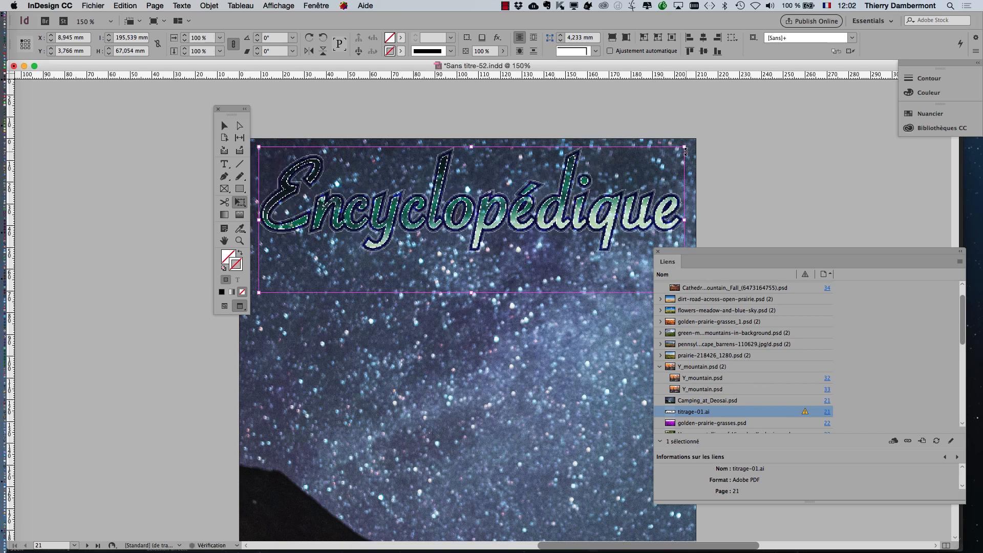
pyautogui.moveTo(231, 109); pyautogui.dragTo(191, 99)
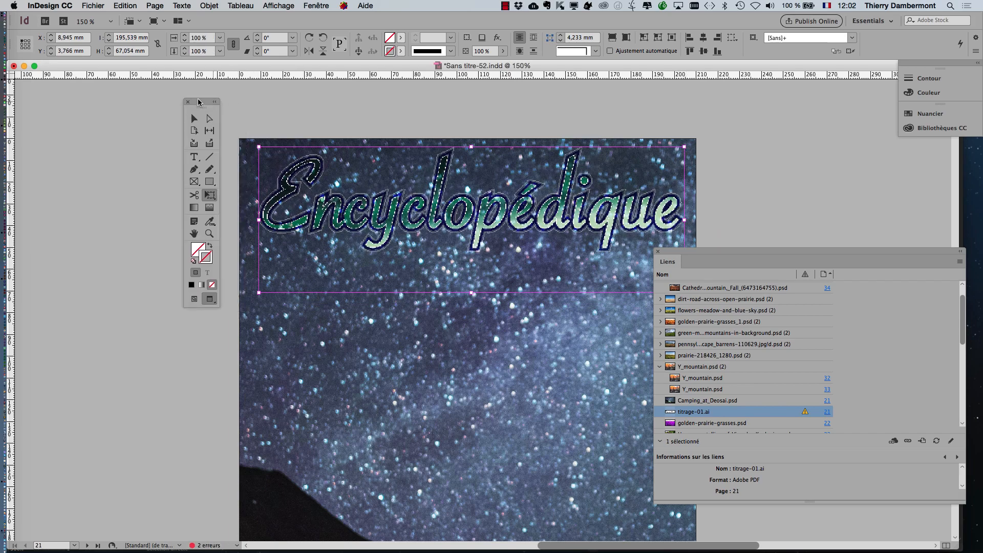
# - Rotate the title by 90° and place it vertically along the left edge of the cover
pyautogui.moveTo(259, 307); pyautogui.dragTo(596, 336)
pyautogui.scroll(-2, 596, 335)
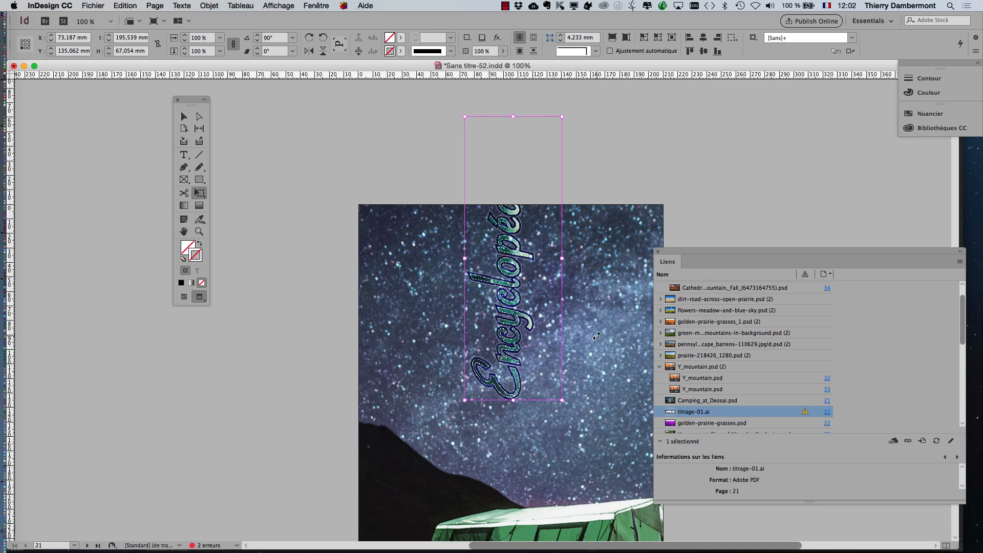
pyautogui.scroll(-1, 594, 303)
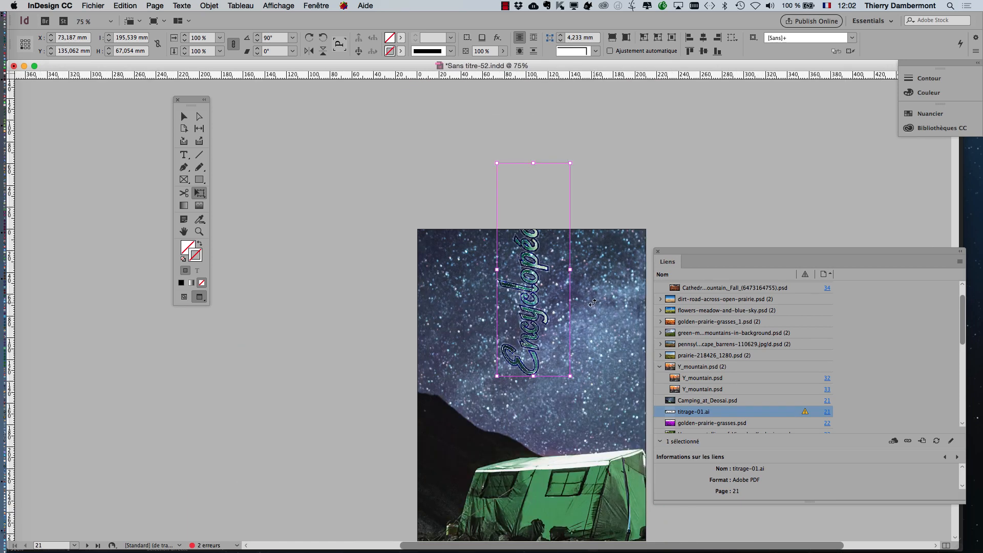
pyautogui.moveTo(539, 298); pyautogui.dragTo(463, 390)
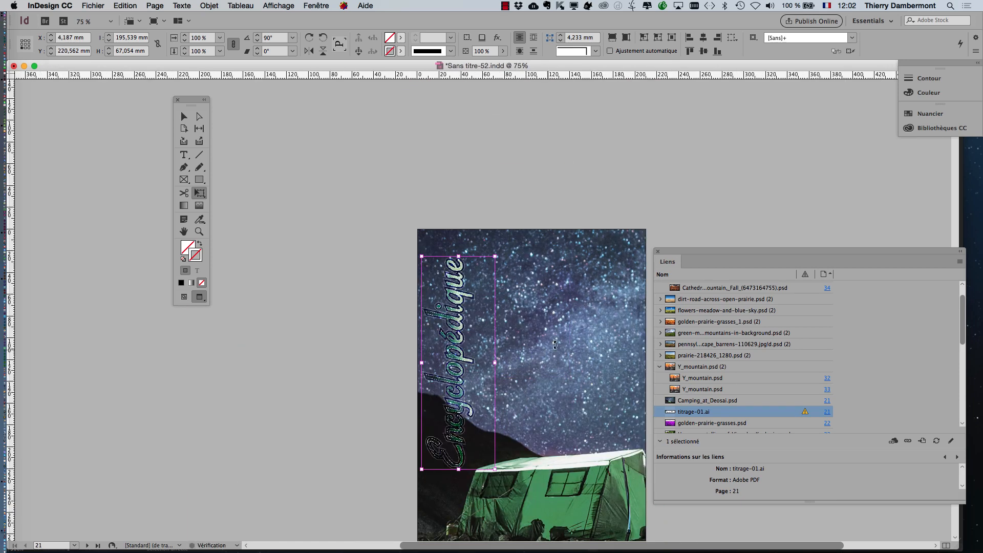
# - Update the modified titrage-01.ai link of the cover title
pyautogui.scroll(-5, 559, 323)
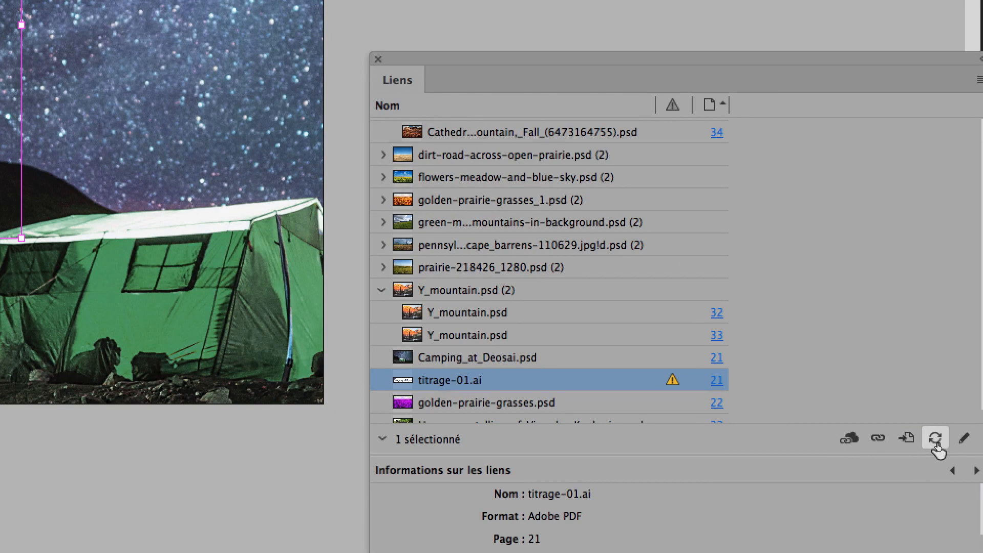
pyautogui.click(937, 441)
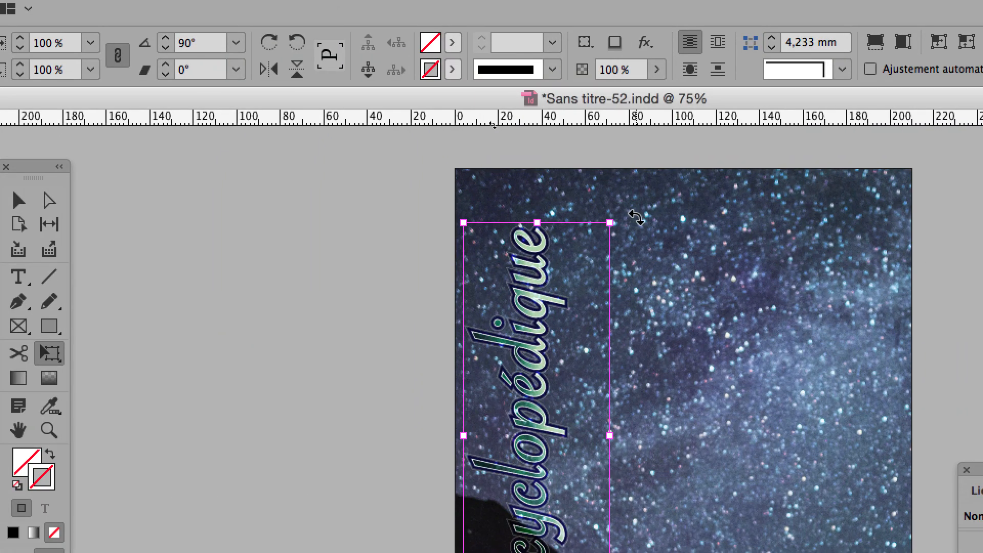
# - Rotate the title to 0°, place it at about X 7.2 mm, Y 6.8 mm across the cover's top, and deselect it
pyautogui.moveTo(636, 218); pyautogui.dragTo(706, 549)
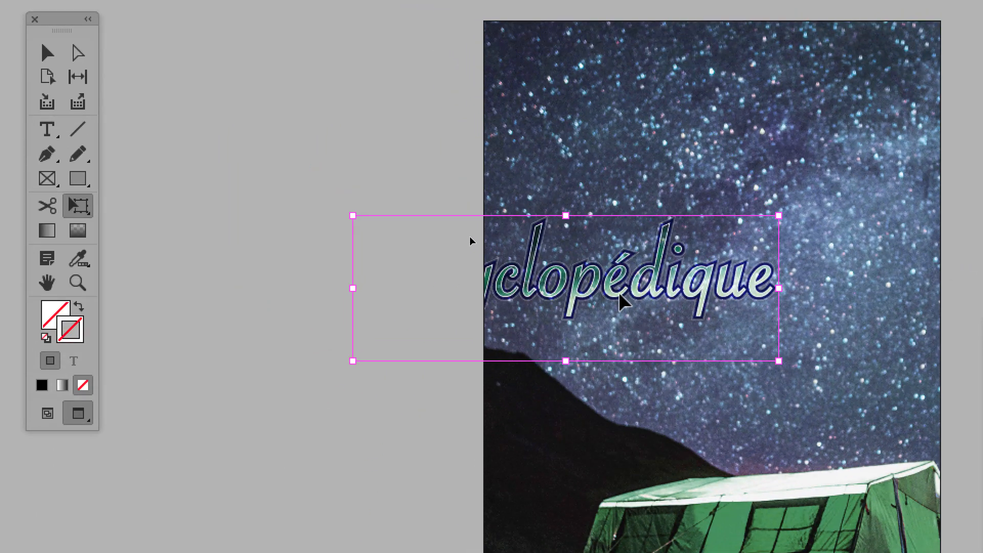
pyautogui.moveTo(619, 300); pyautogui.dragTo(771, 122)
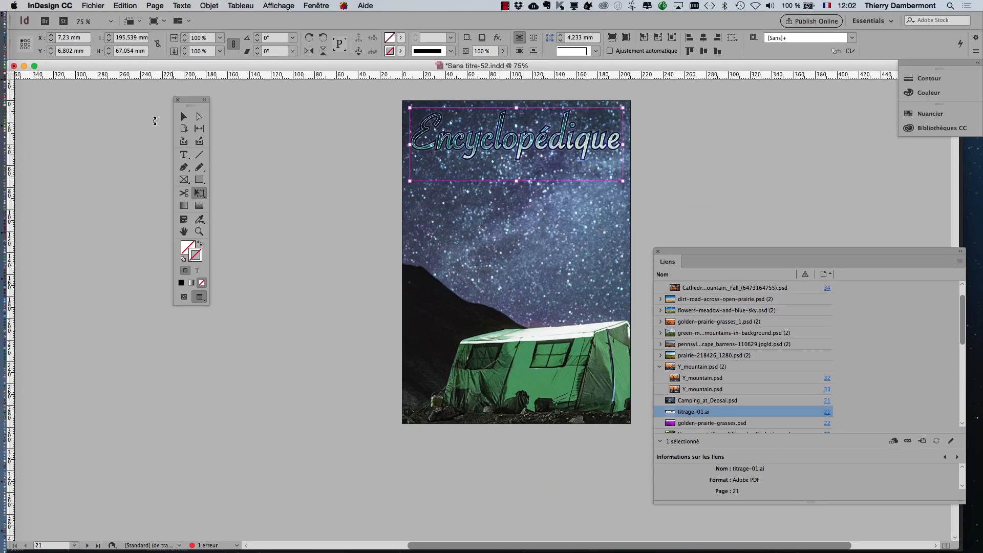
pyautogui.click(184, 116)
pyautogui.click(313, 181)
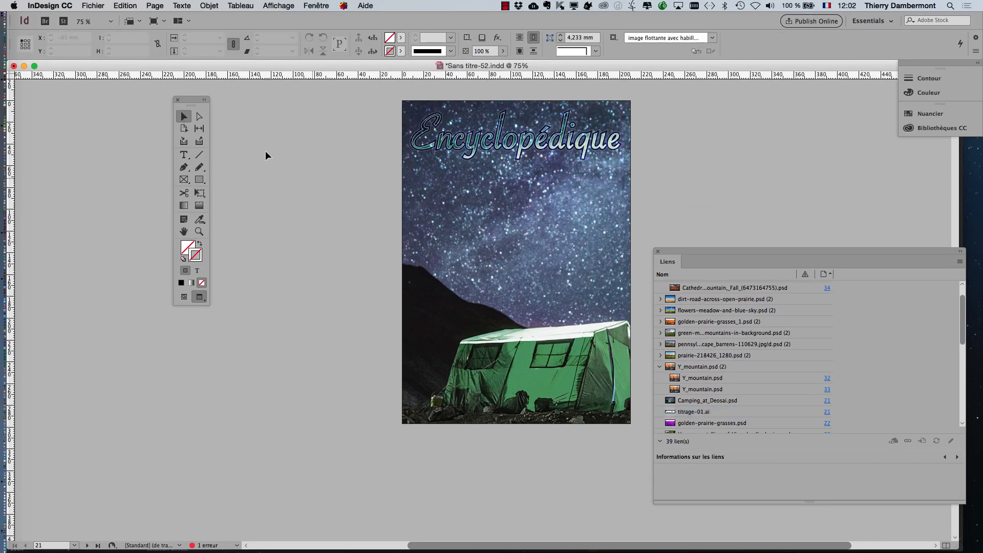
# - Save the document under the new name Sans titre-53.indd and move the Liens panel away from the cover
pyautogui.click(92, 5)
pyautogui.click(123, 82)
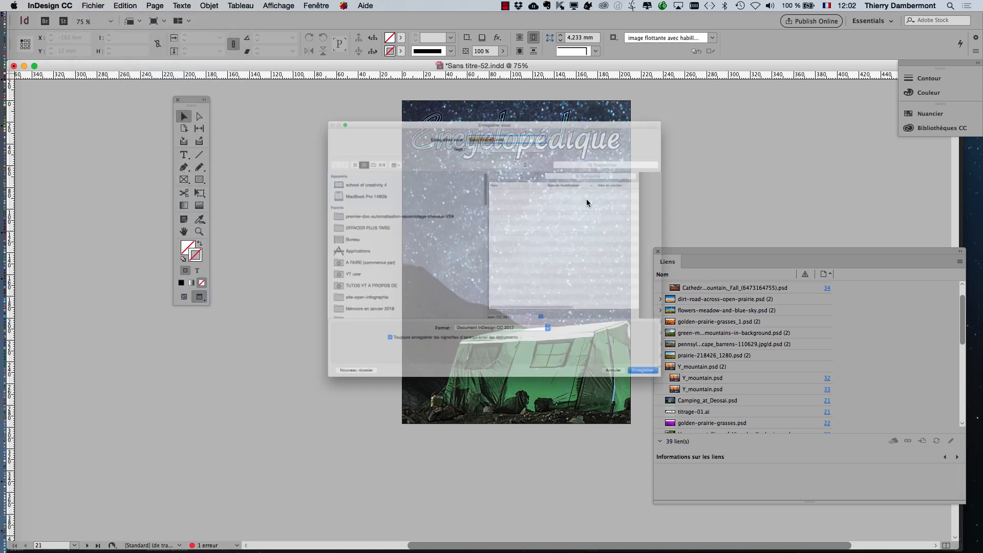
pyautogui.click(495, 75)
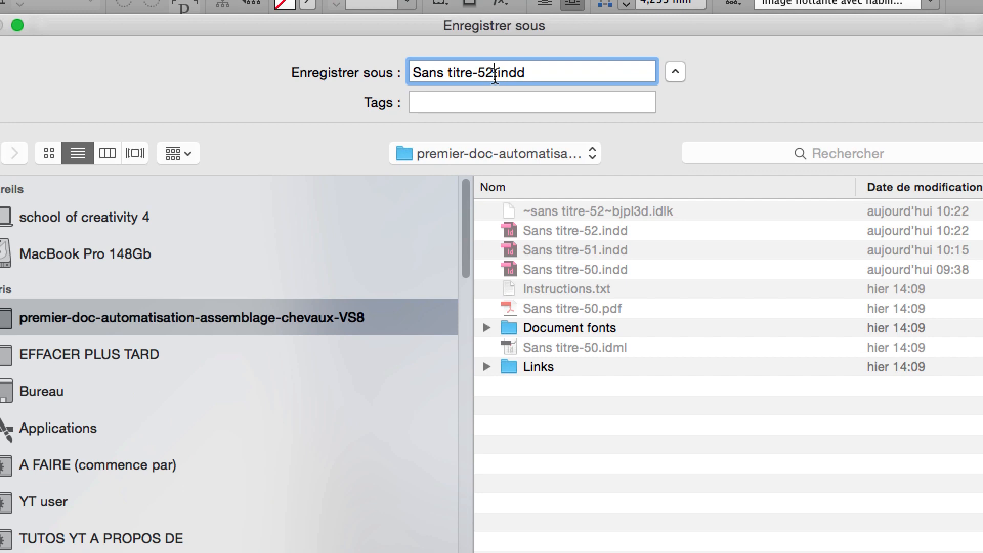
pyautogui.press('BackSpace')
pyautogui.write('3')
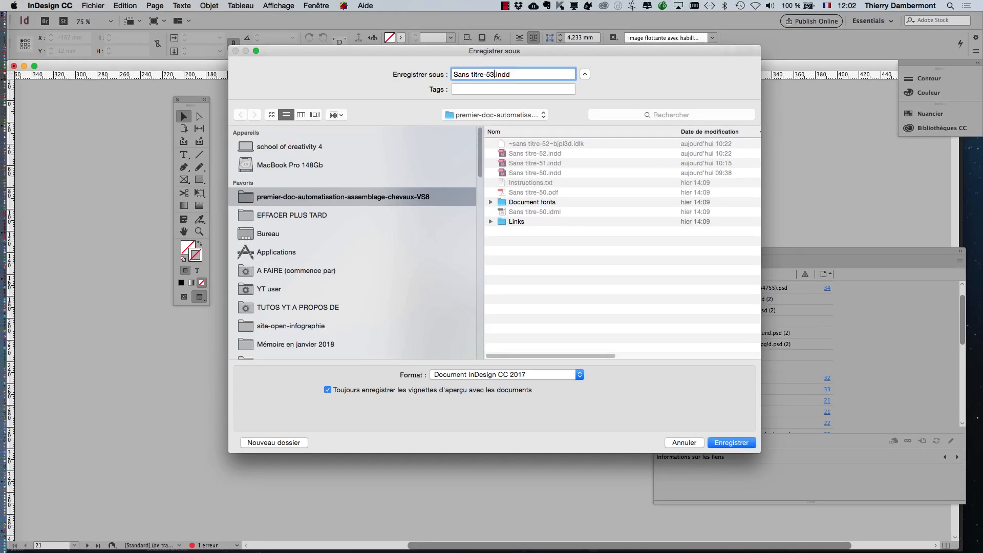
pyautogui.click(731, 442)
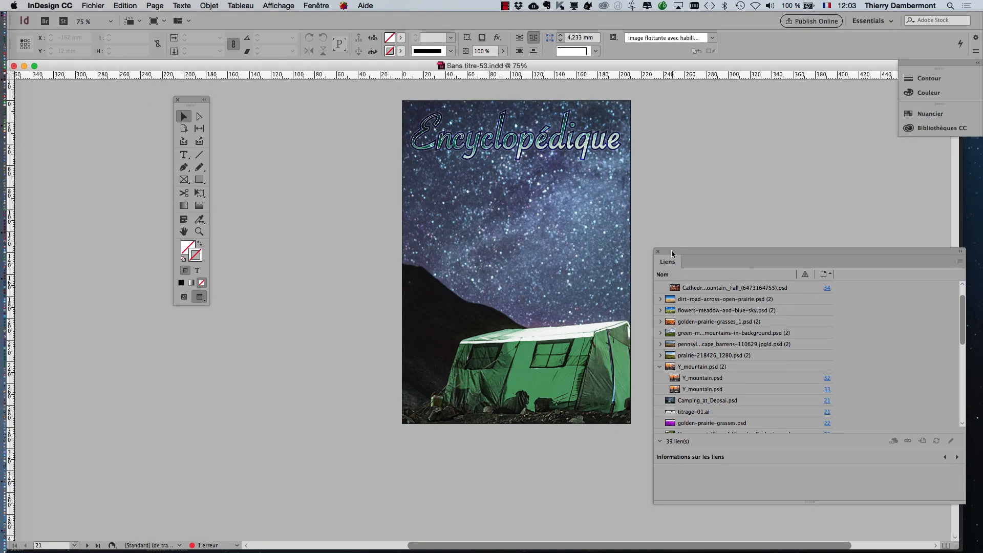
pyautogui.moveTo(671, 250); pyautogui.dragTo(720, 250)
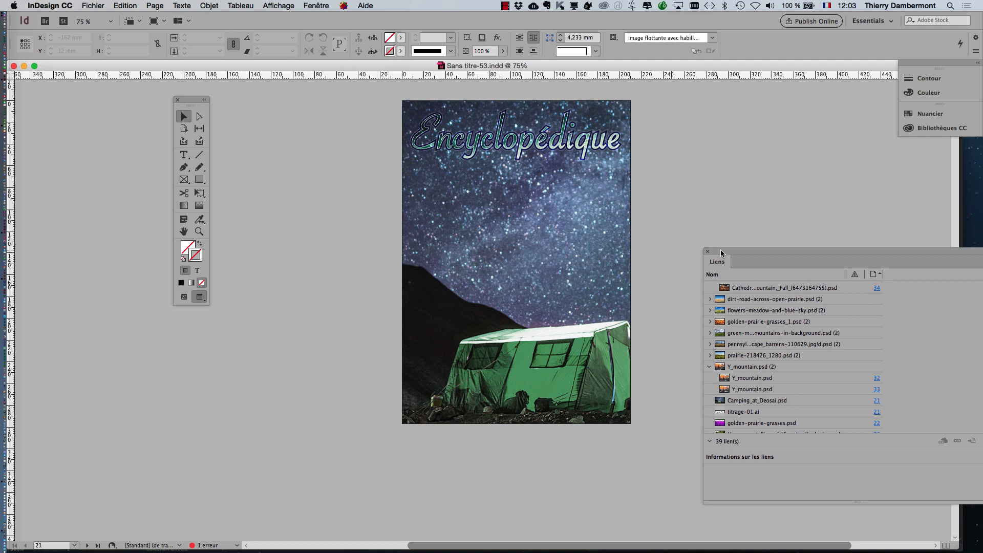